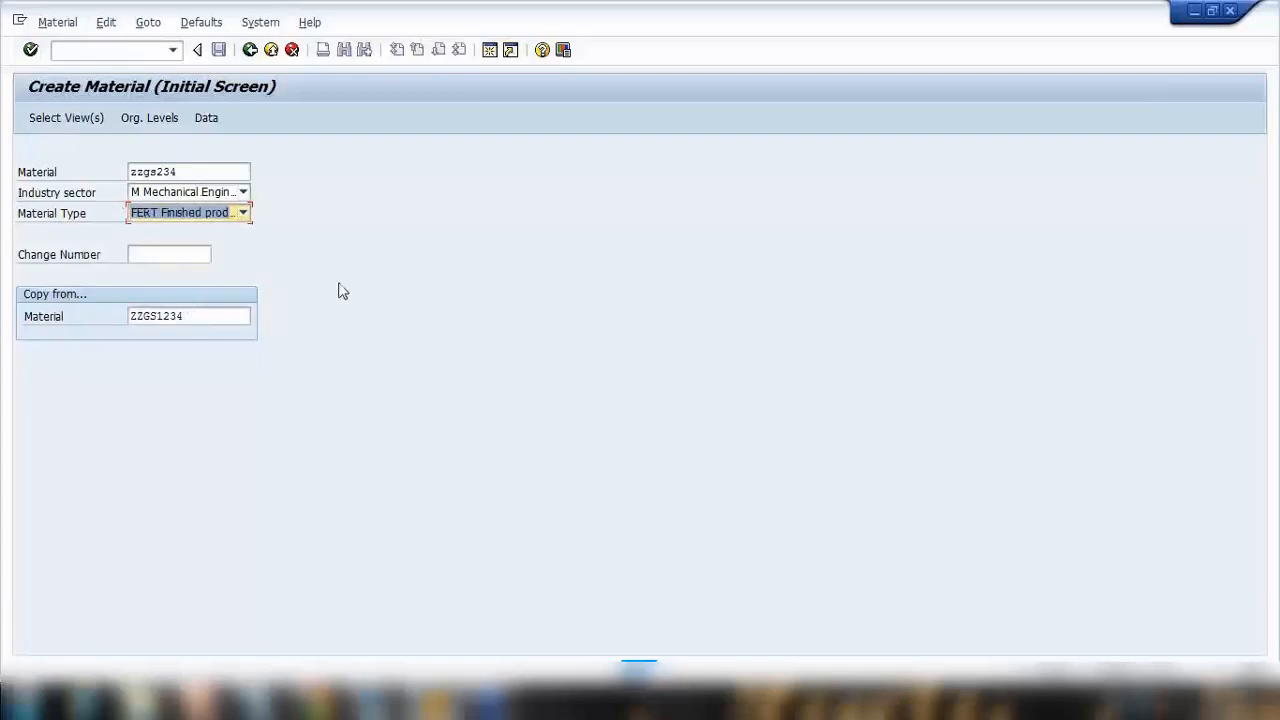
Select the material views including Forecasting and confirm organizational levels plant 1000, storage location 0001, sales org 1000, channel 10.
key(Return)
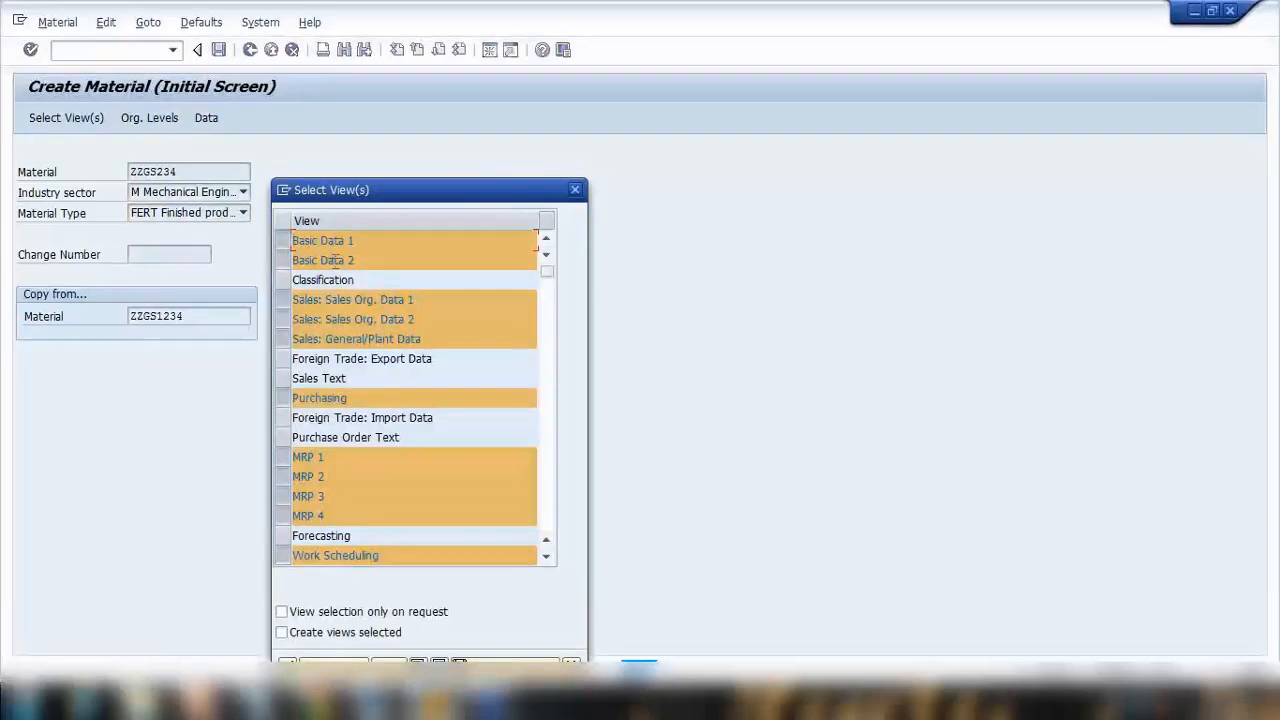
scroll(314, 479, down, 1)
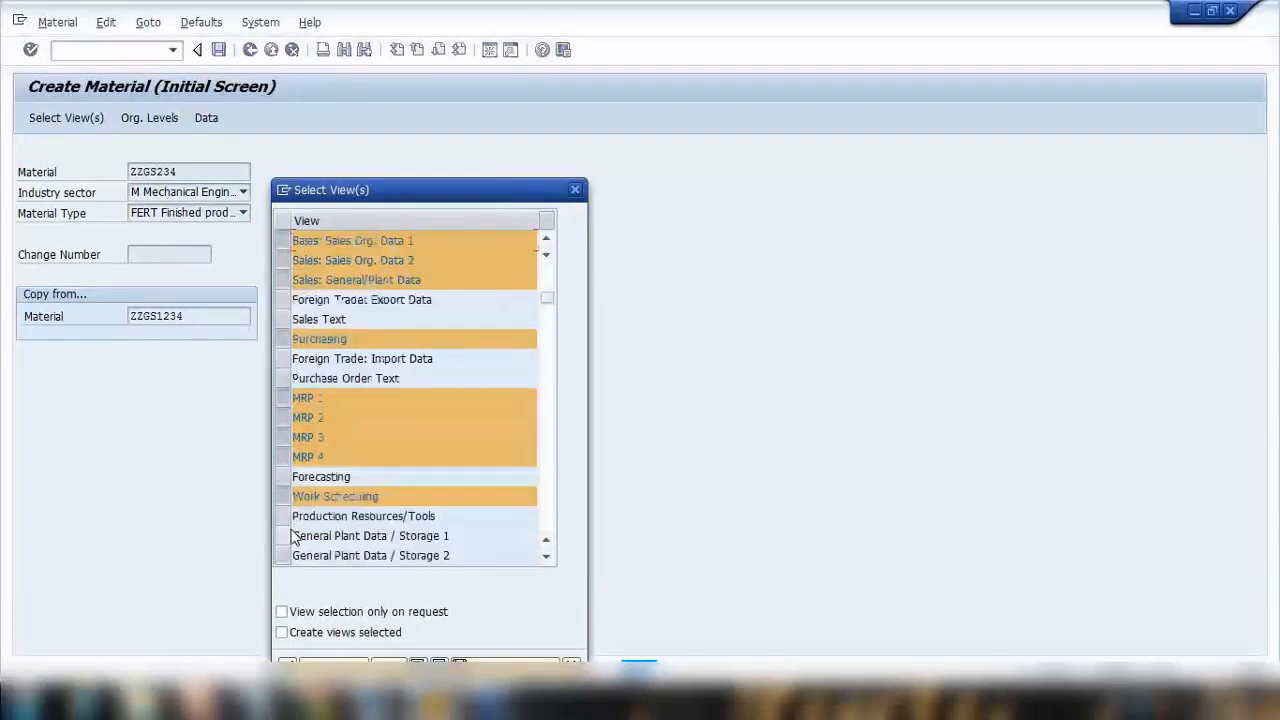
click(286, 477)
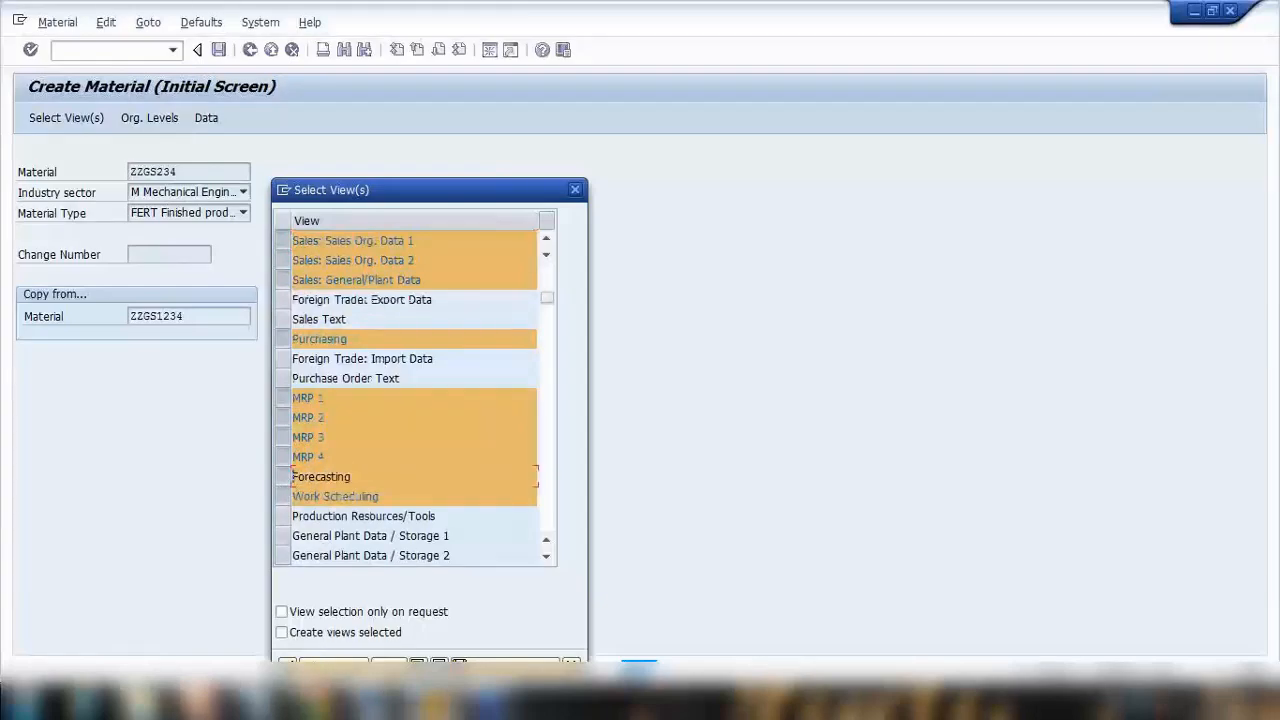
key(Return)
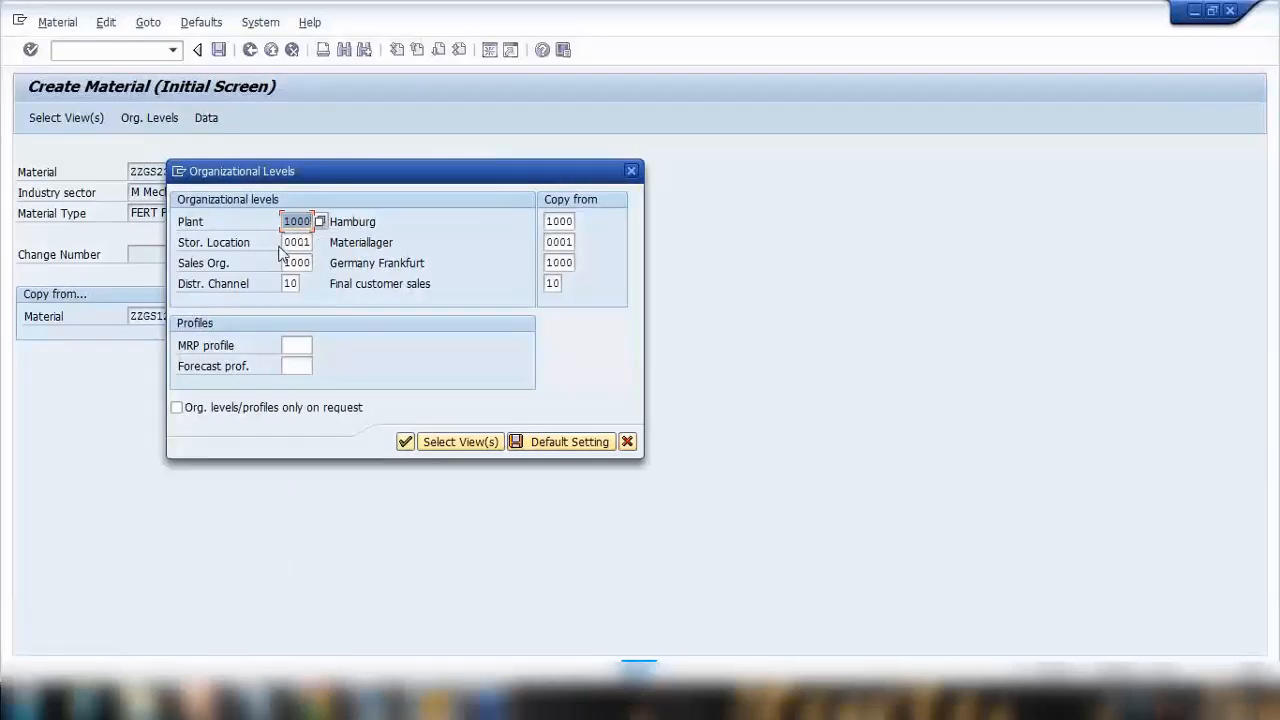
click(403, 445)
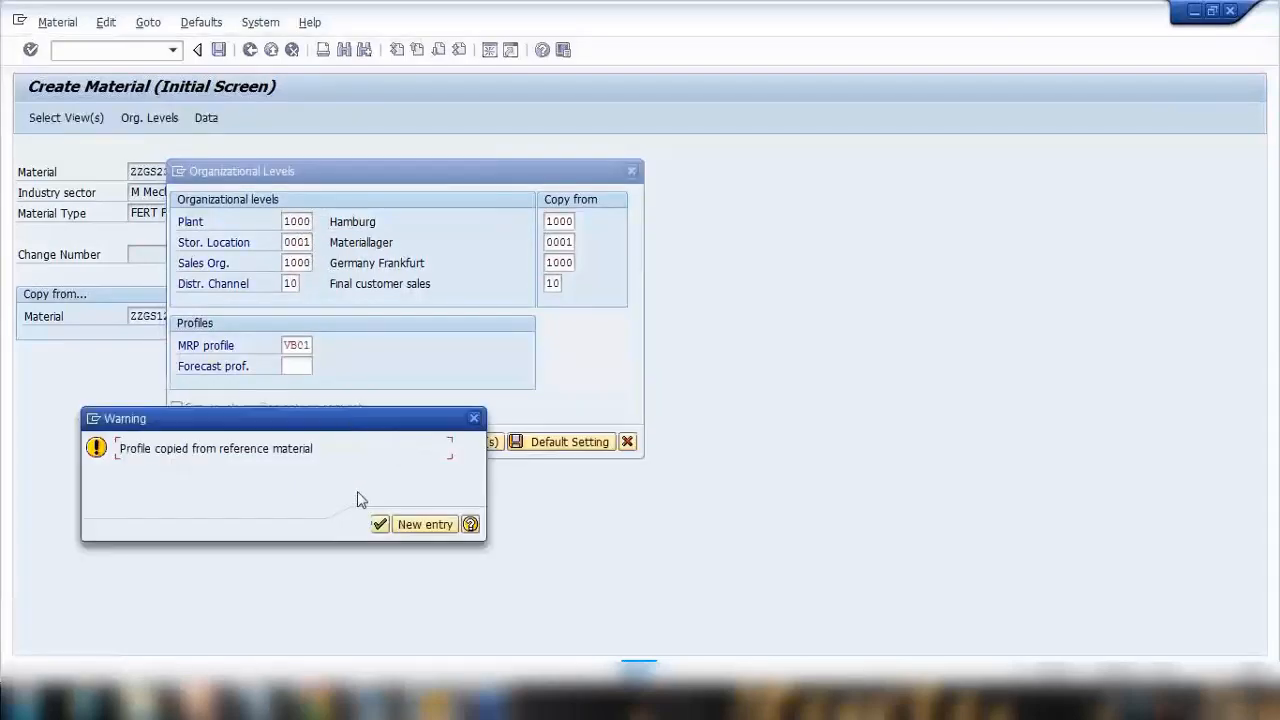
click(380, 524)
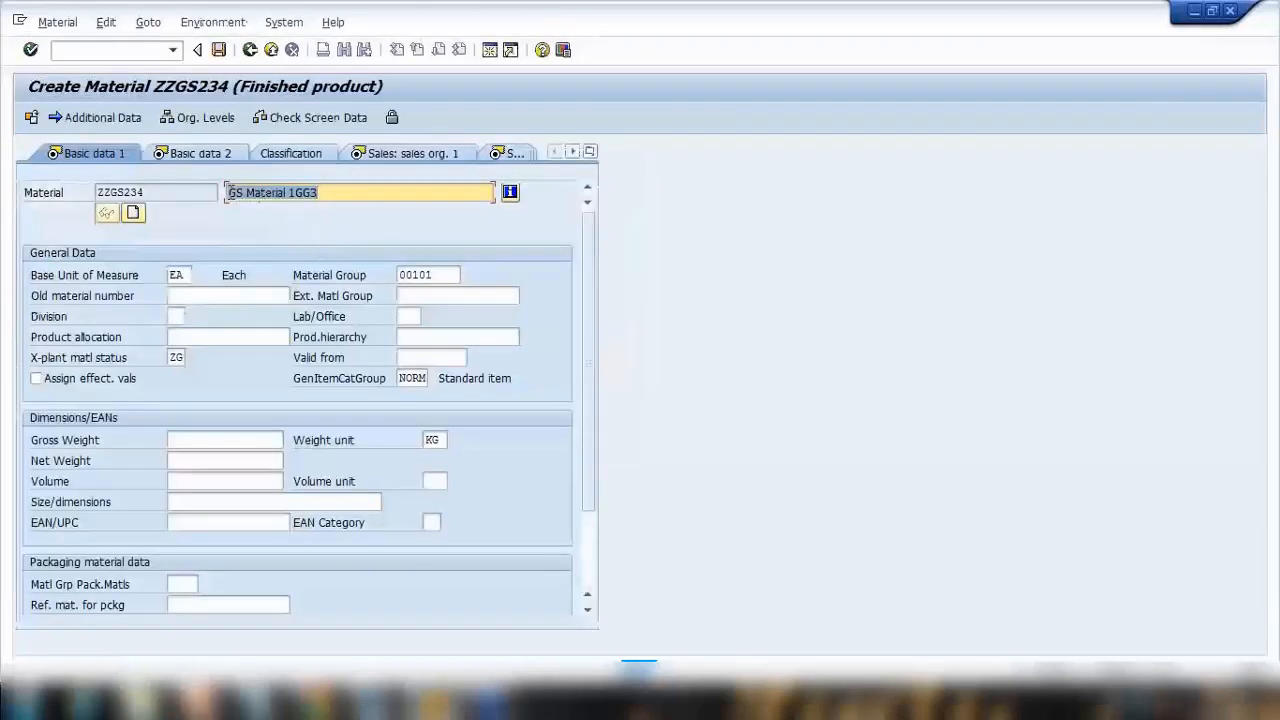
Set the material description to GS Safety Stock Demo and clear the cross-plant material status.
drag(228, 192, 355, 195)
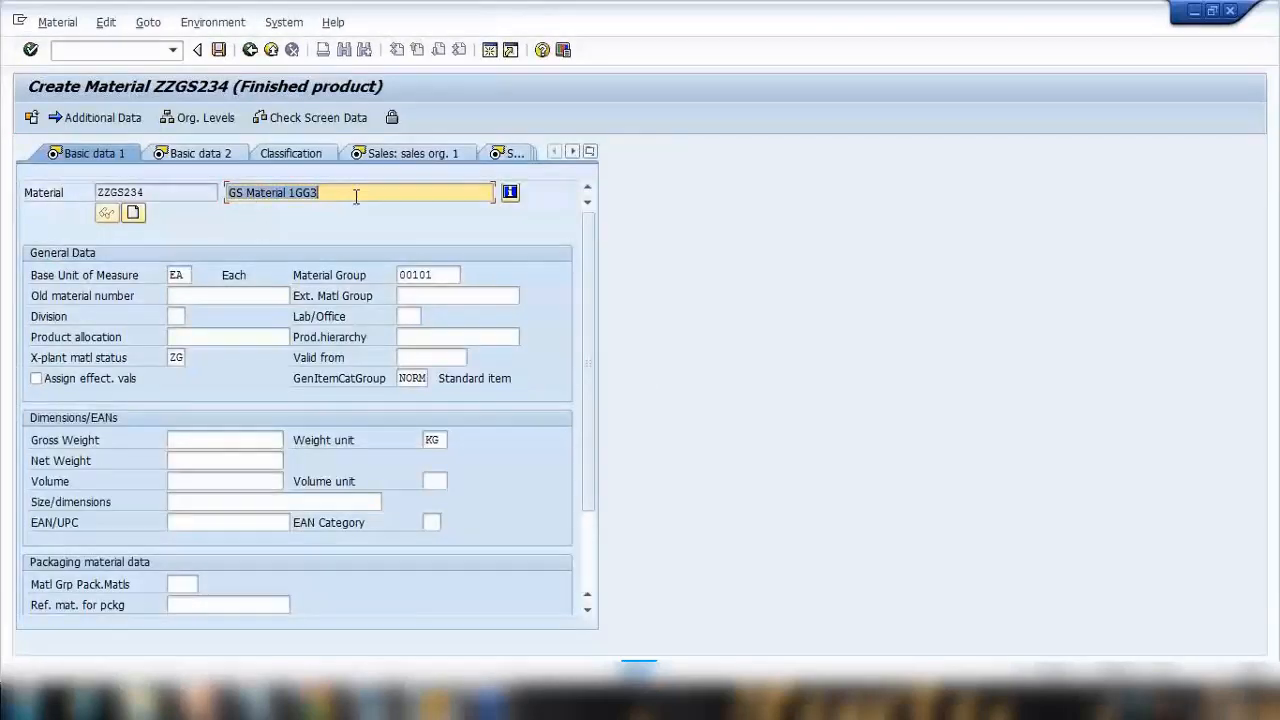
text(GS Safety Stock Demo)
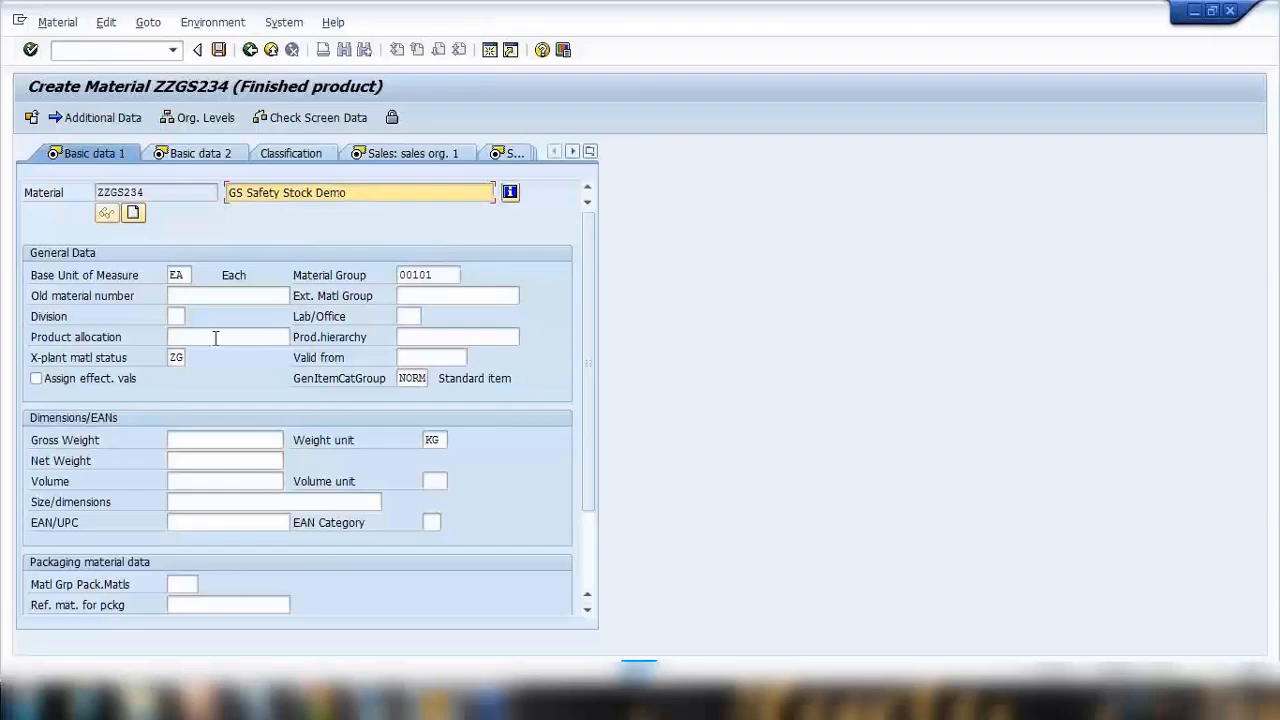
drag(172, 362, 210, 359)
key(Delete)
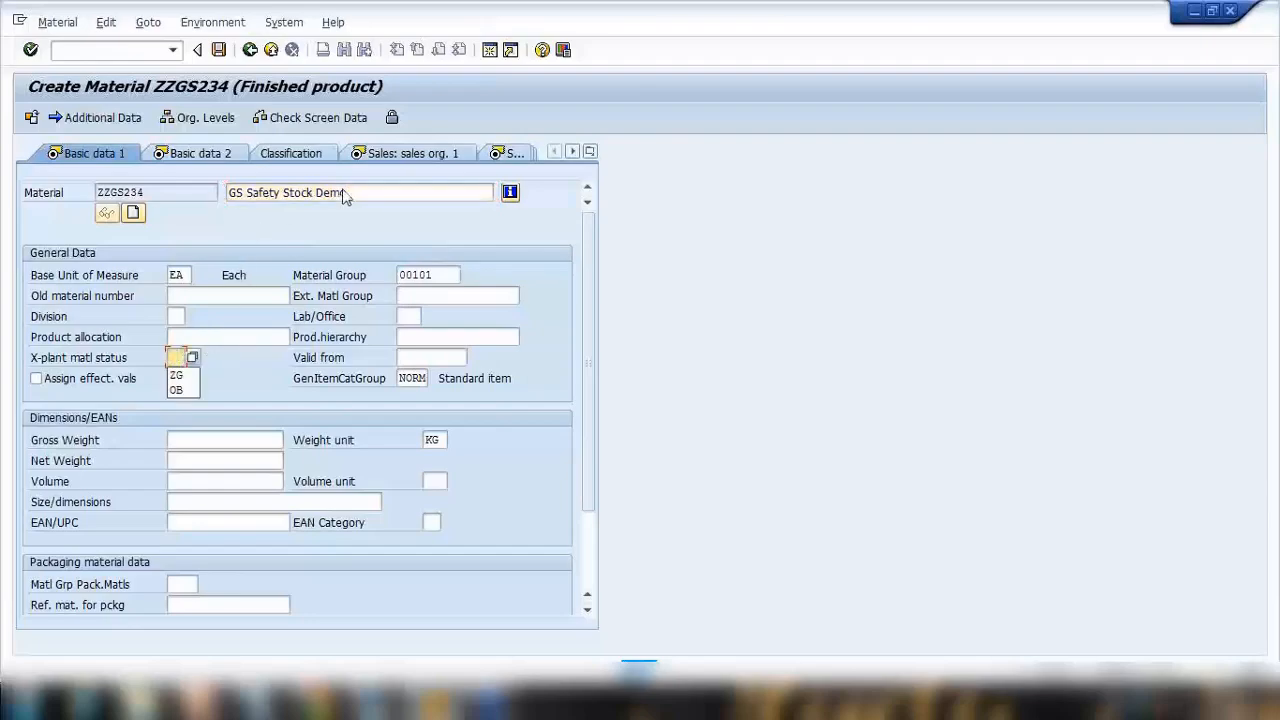
click(395, 198)
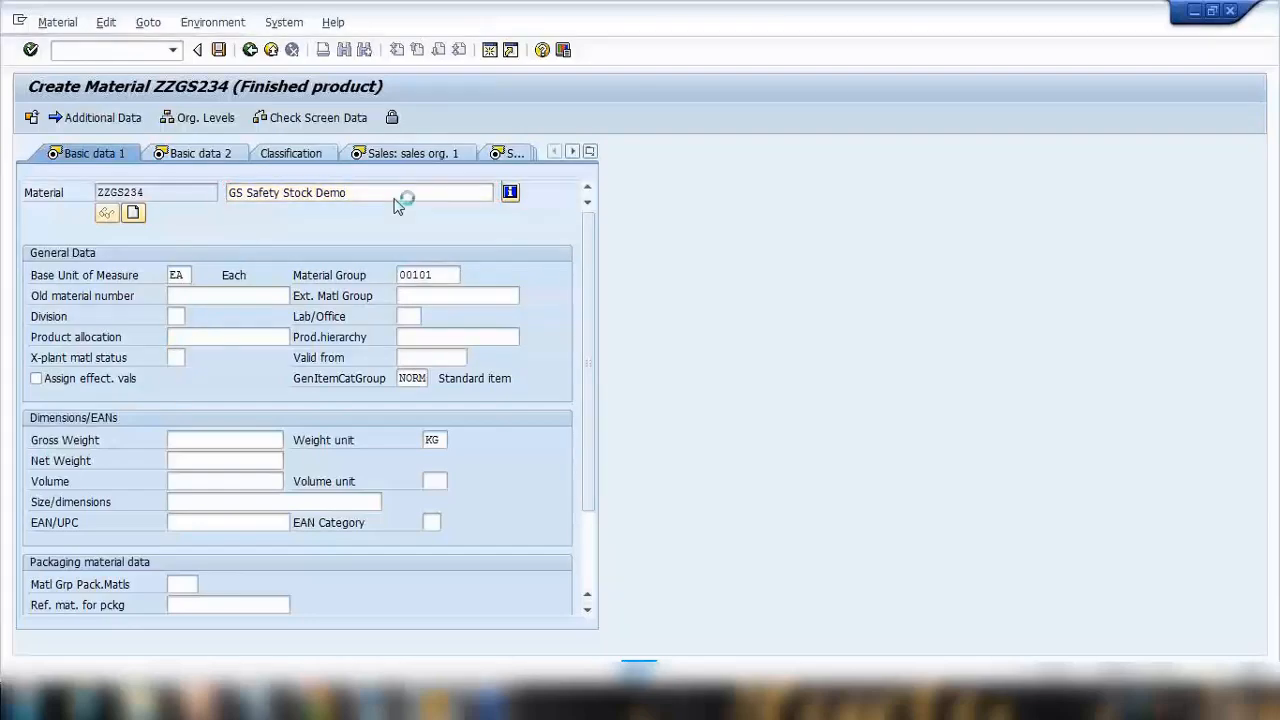
key(Return)
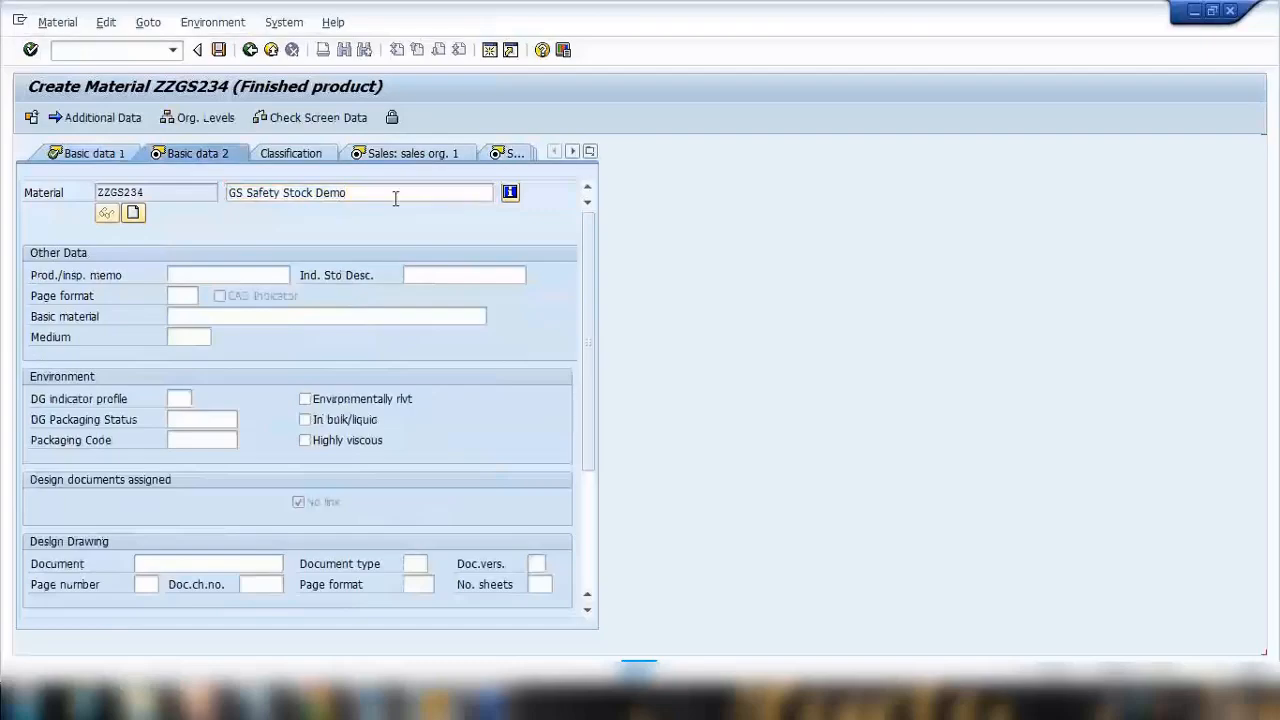
Advance through the views to MRP 2 and set the safety stock to 50.
key(Return)
key(Return)
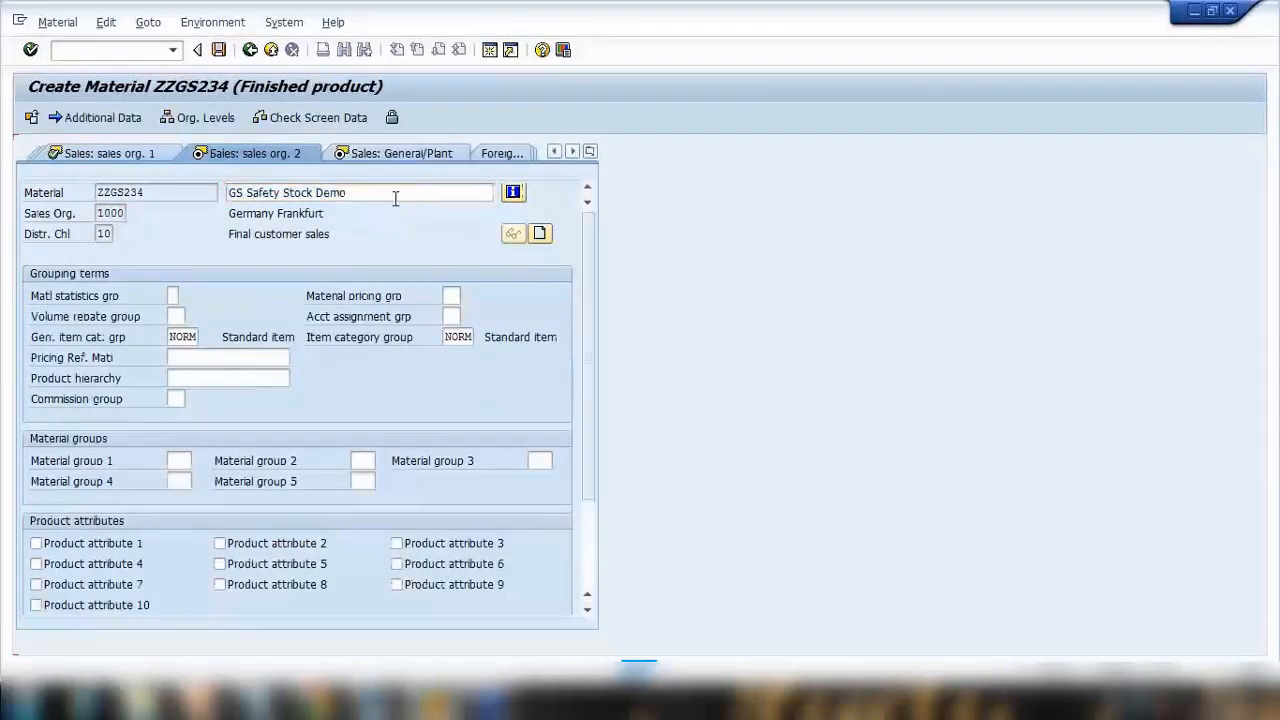
key(Return)
key(Return)
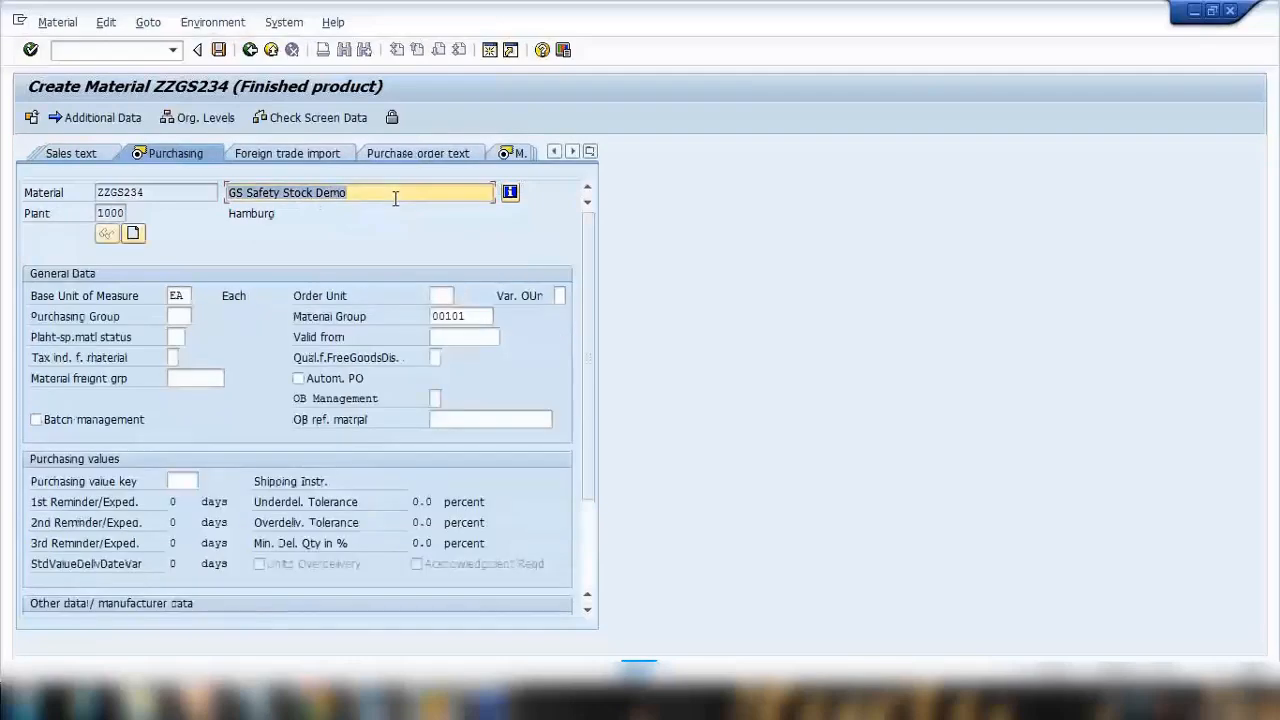
key(Return)
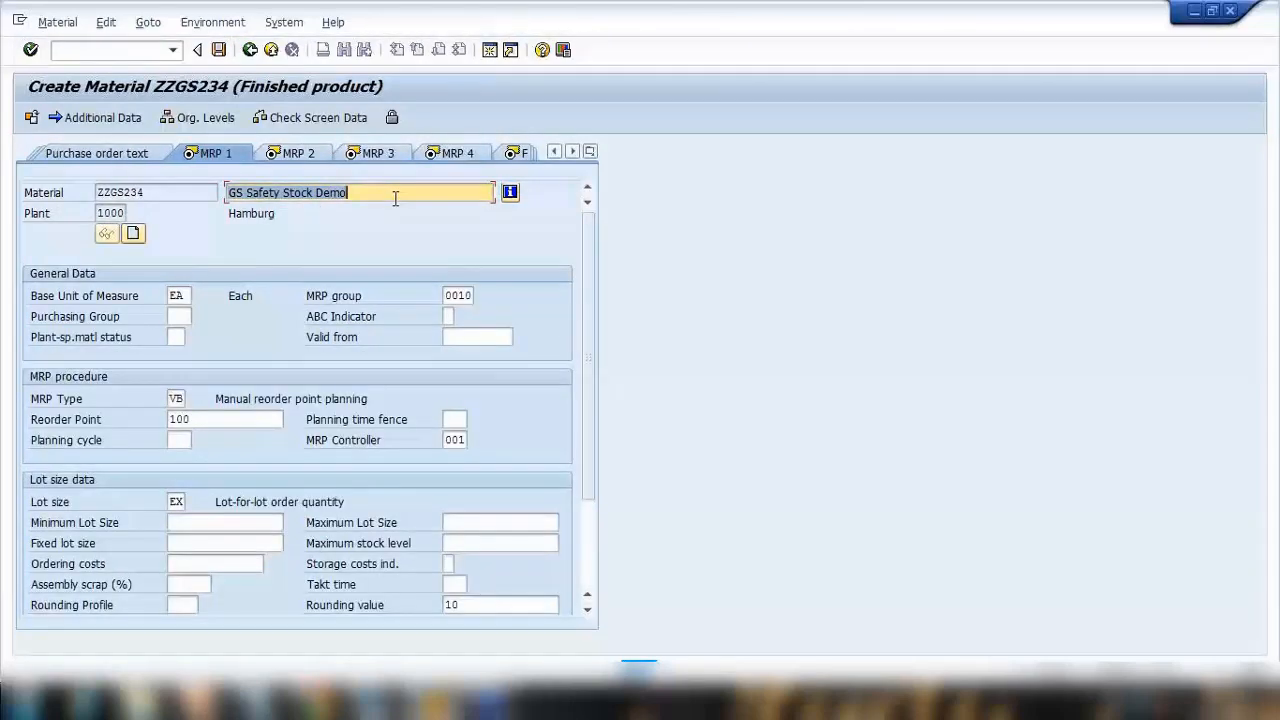
key(Return)
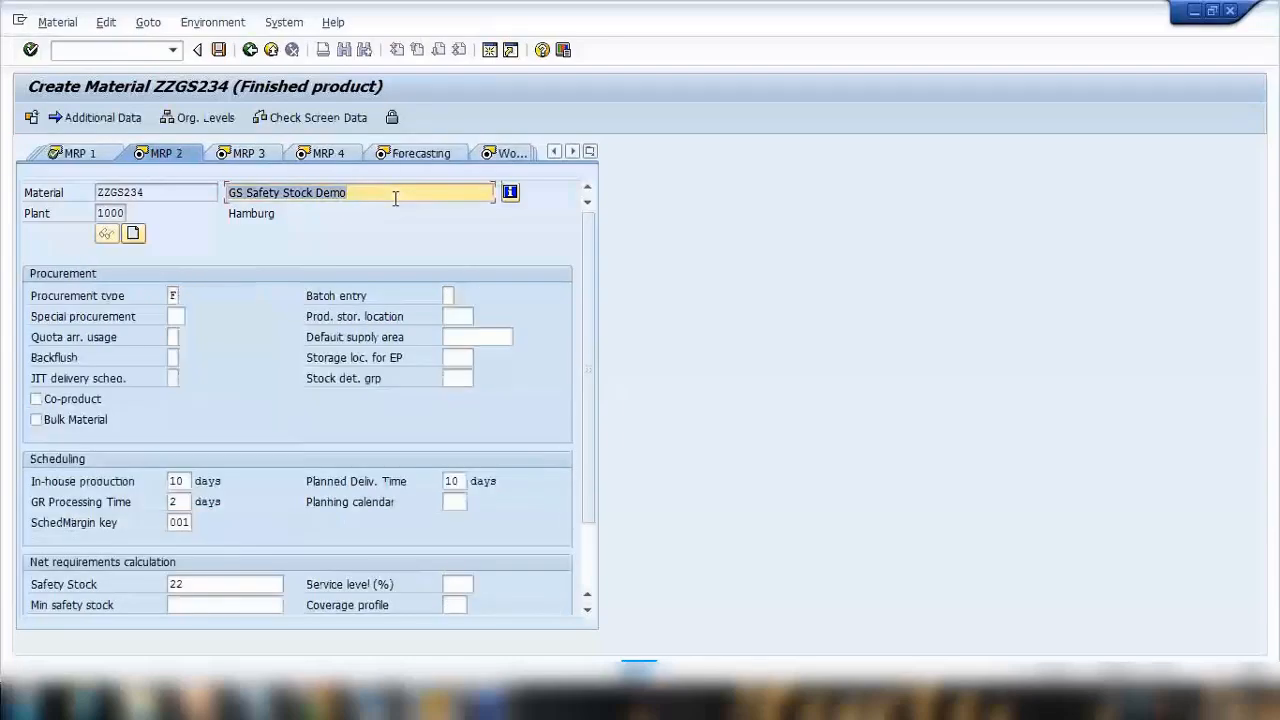
drag(230, 586, 110, 588)
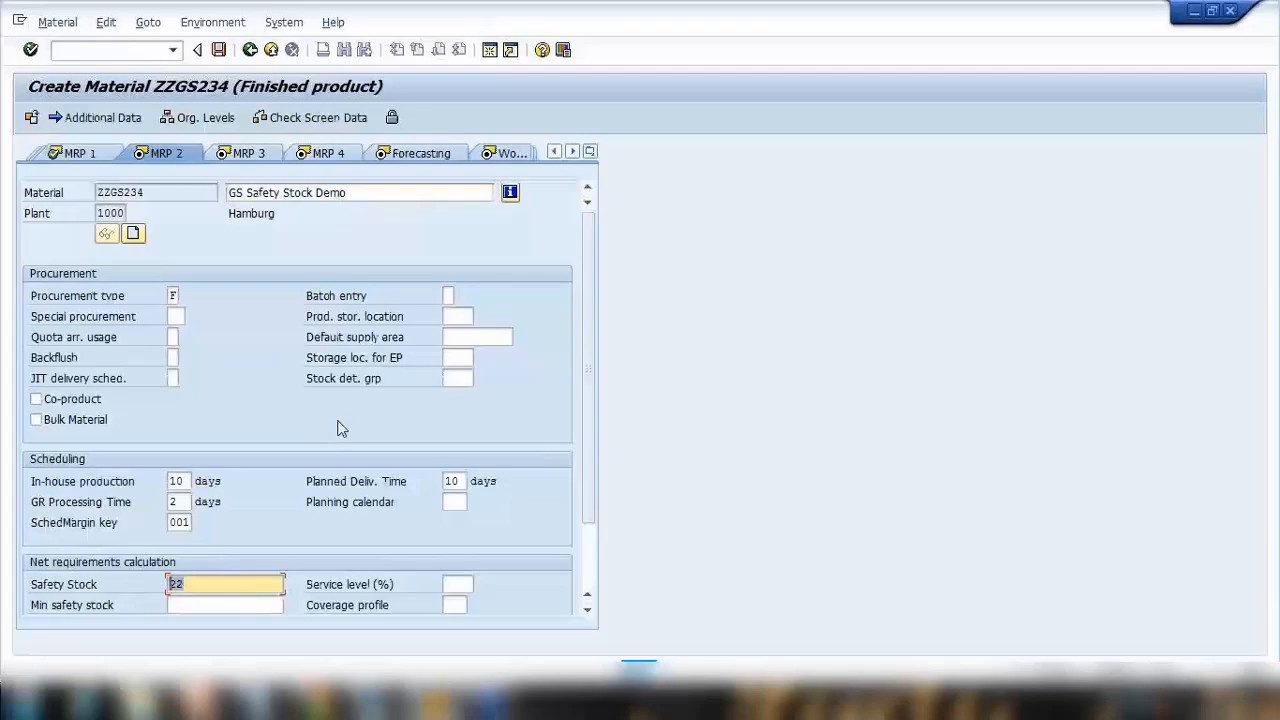
text(50)
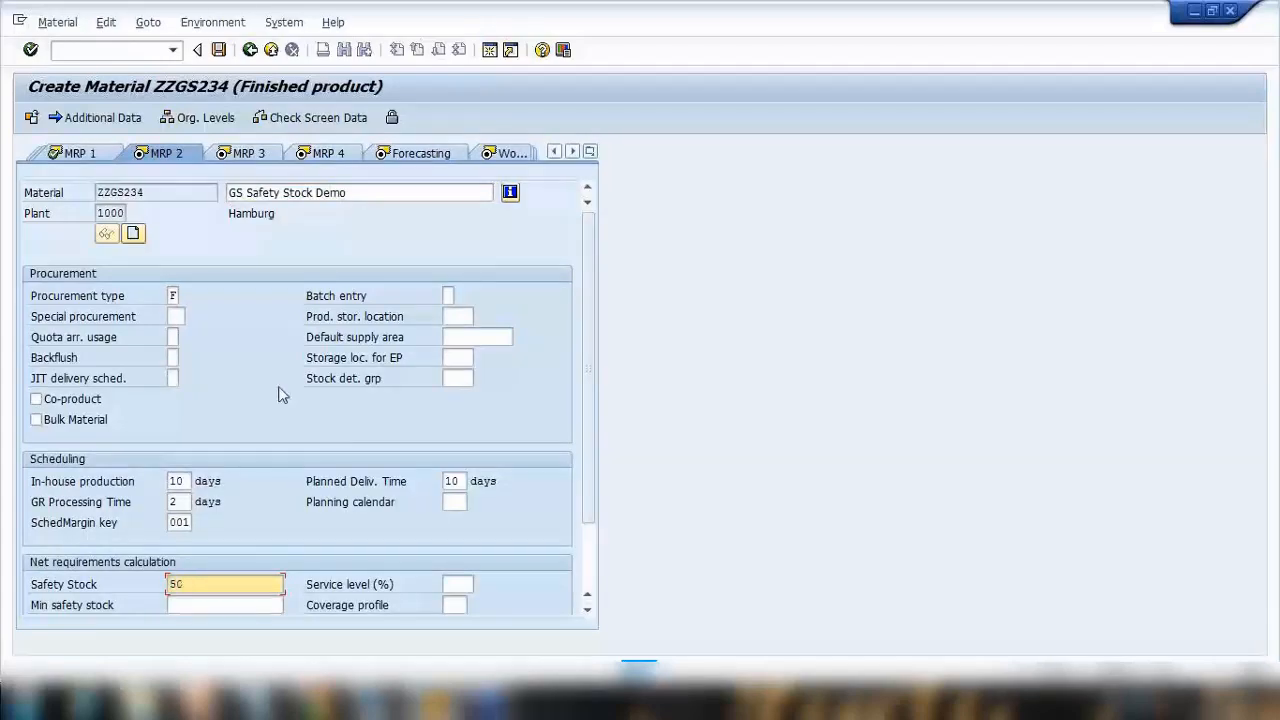
key(Return)
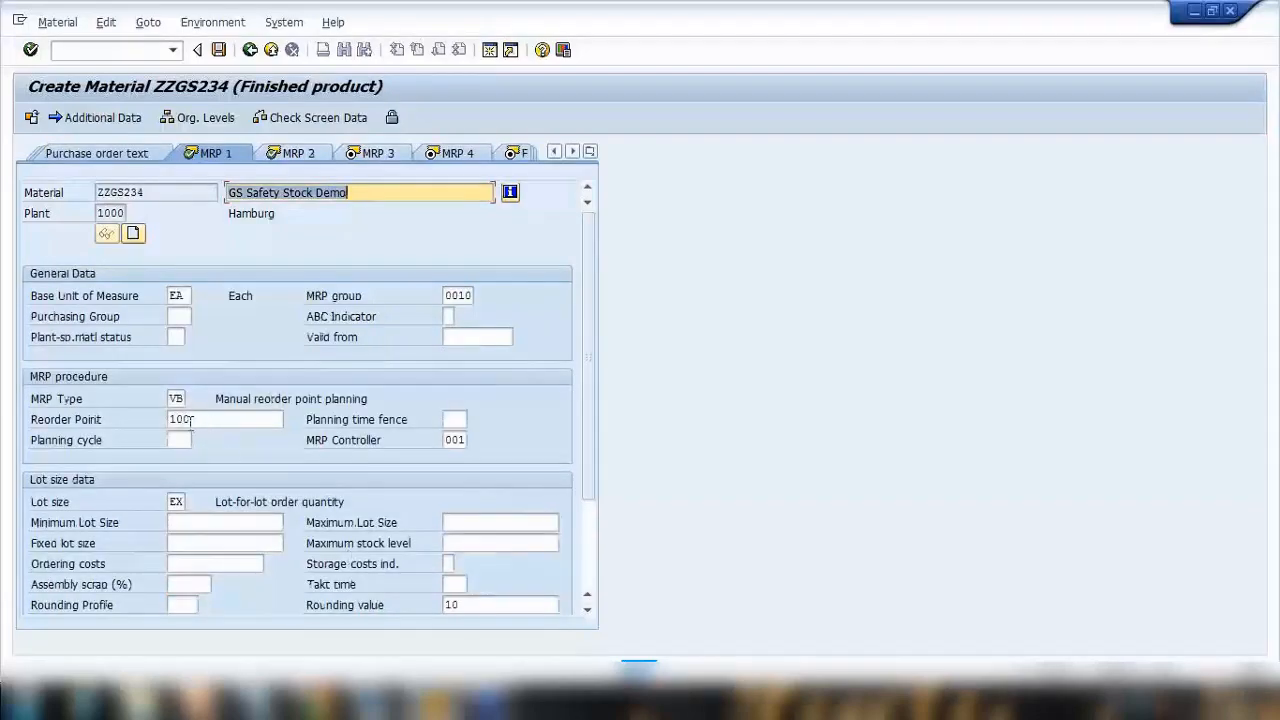
In MRP 1, clear the reorder point and set the MRP type to PD.
key(BackSpace)
mouse_move(190, 420)
mouse_down()
mouse_move(167, 411)
mouse_move(233, 408)
mouse_up()
text(pd)
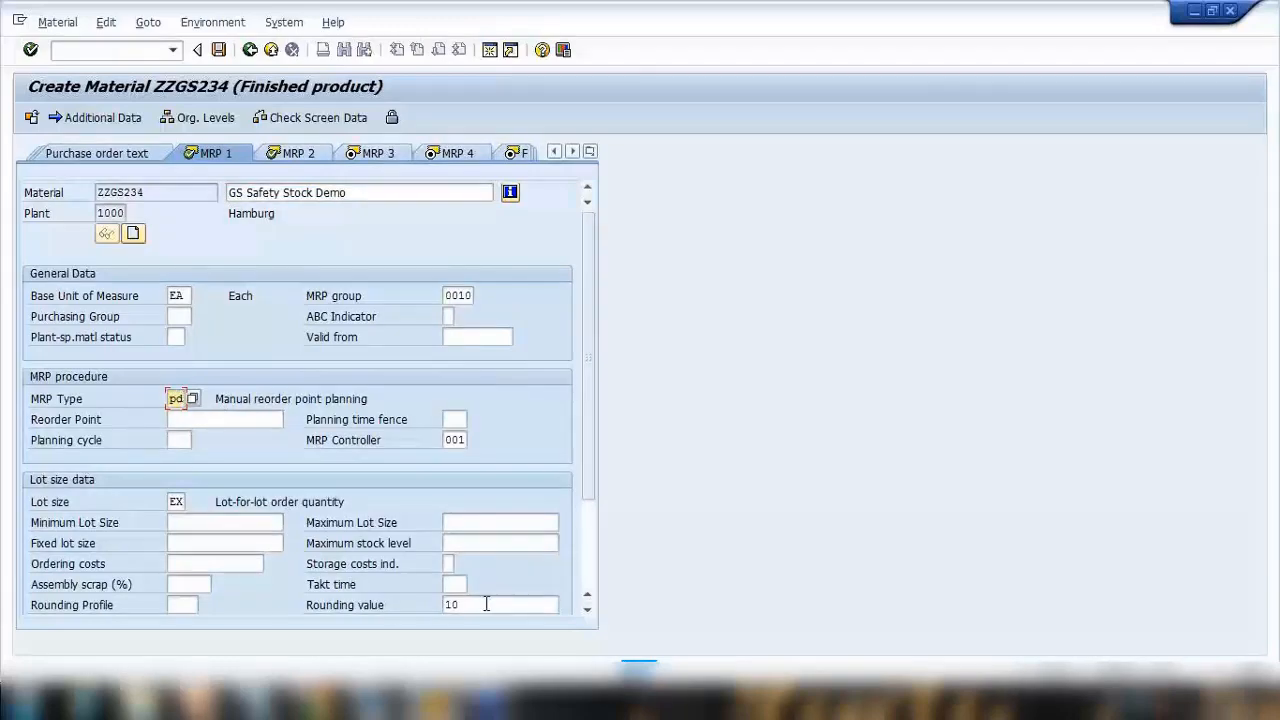
Clear the rounding value and continue to the MRP 2 view.
drag(486, 605, 446, 605)
key(BackSpace)
click(503, 487)
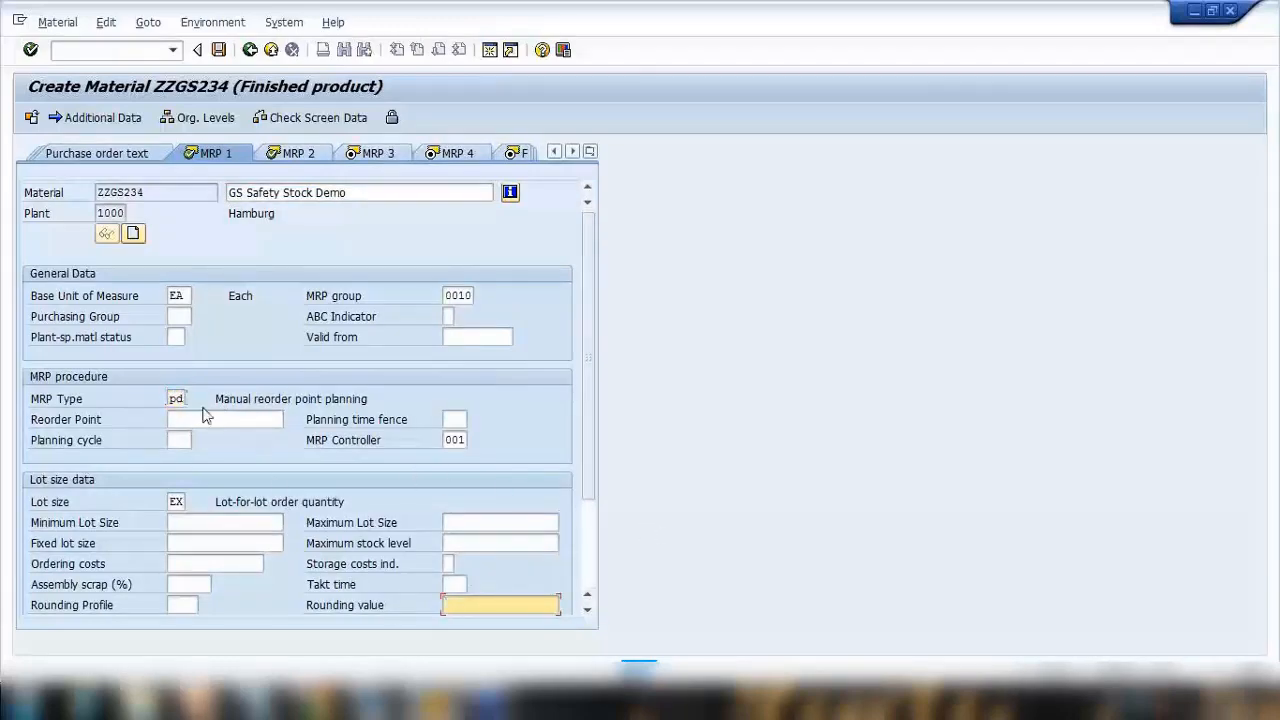
key(Return)
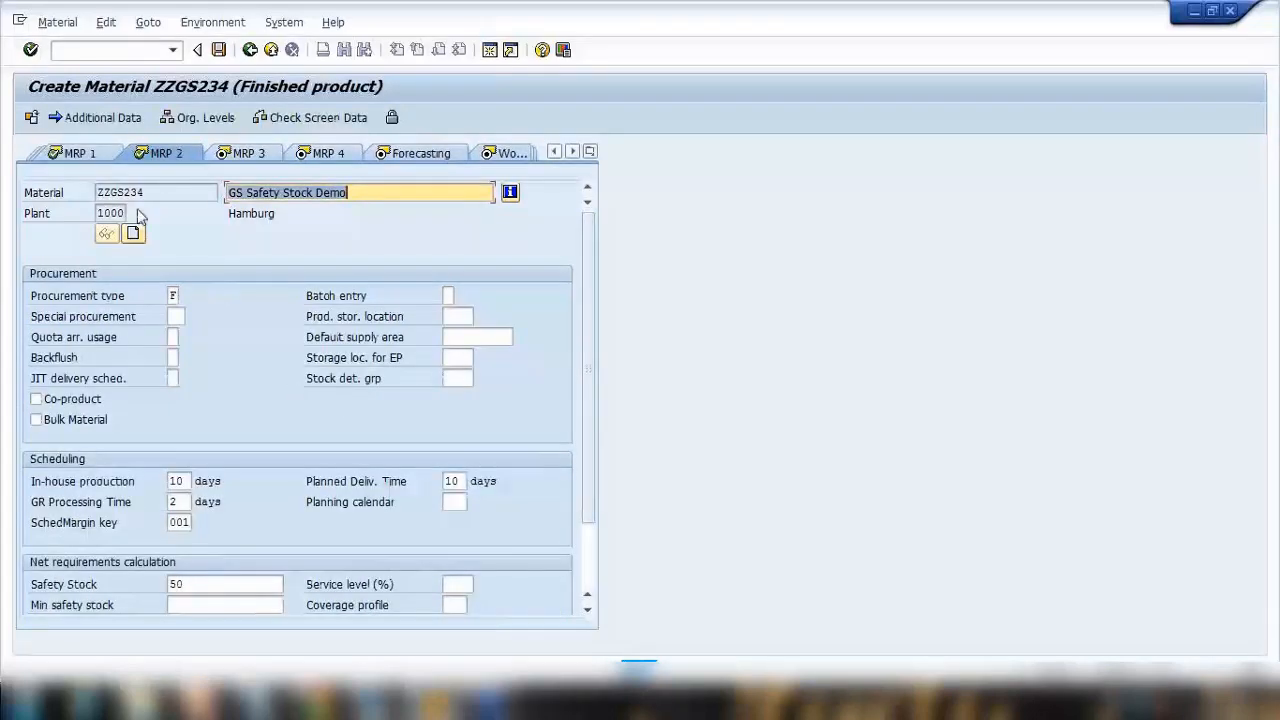
Return to MRP 2 and review the available procurement type options without changing them.
drag(47, 190, 5, 194)
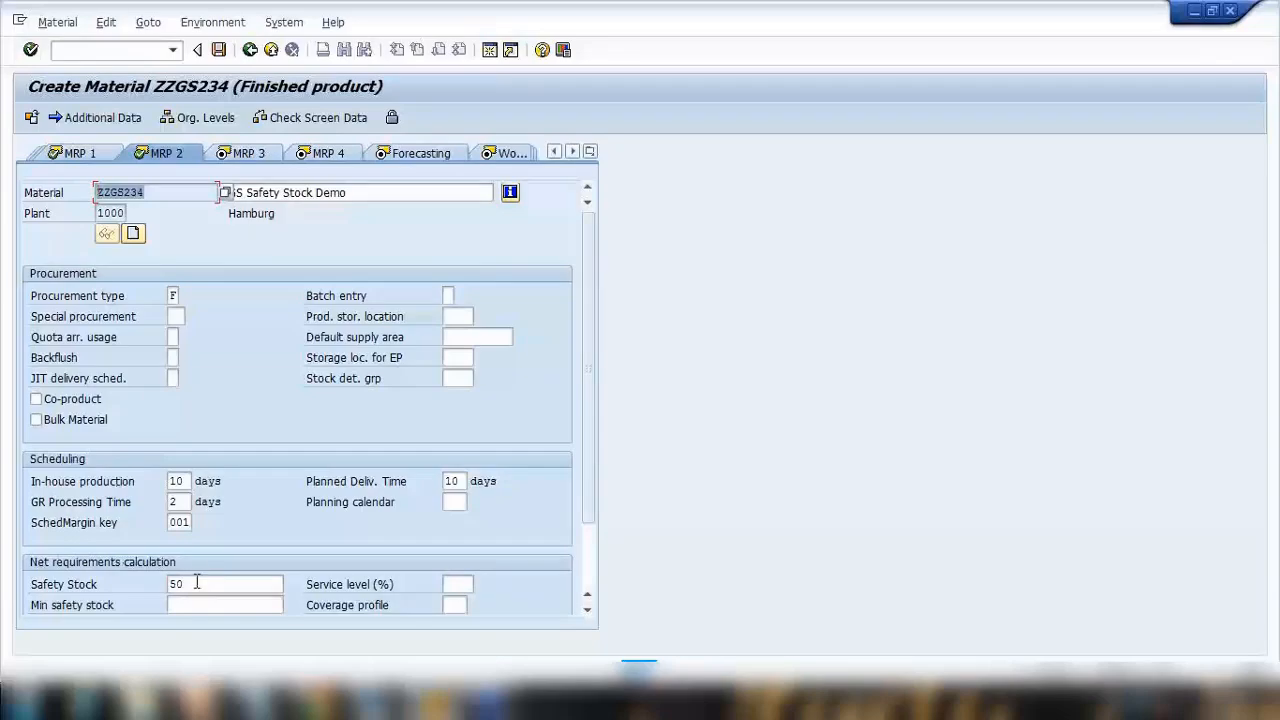
drag(210, 588, 83, 569)
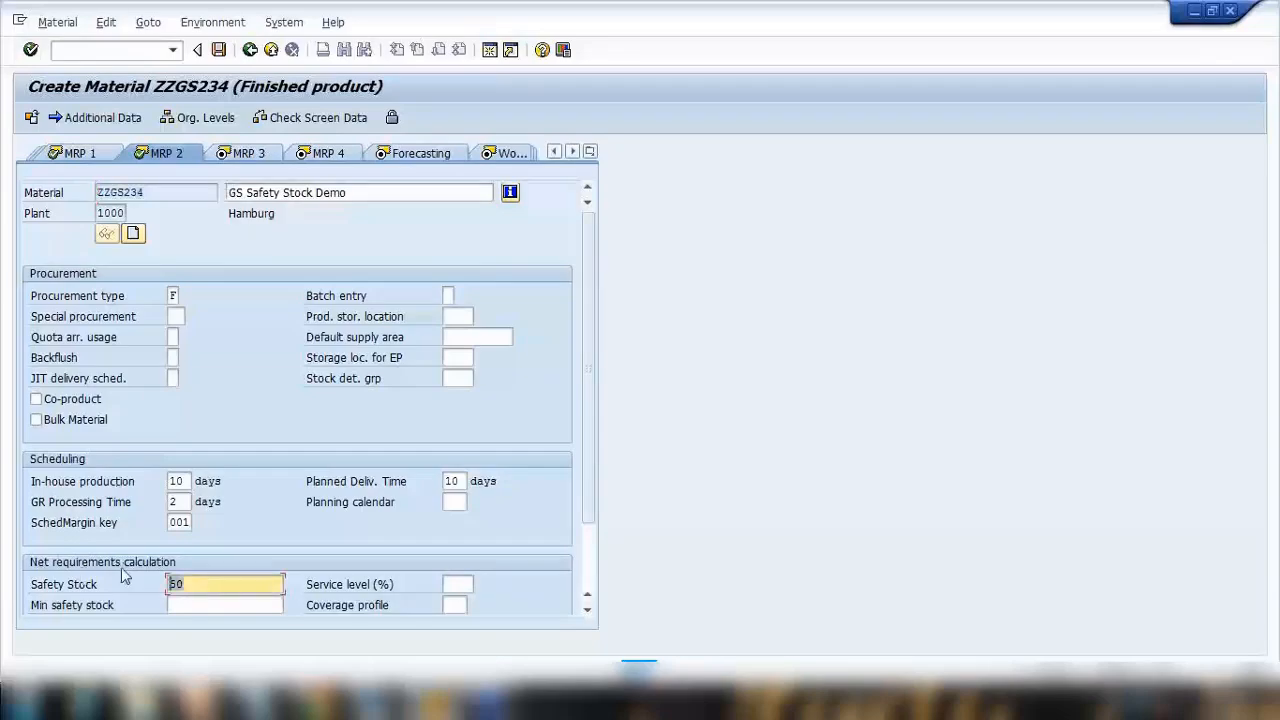
key(Return)
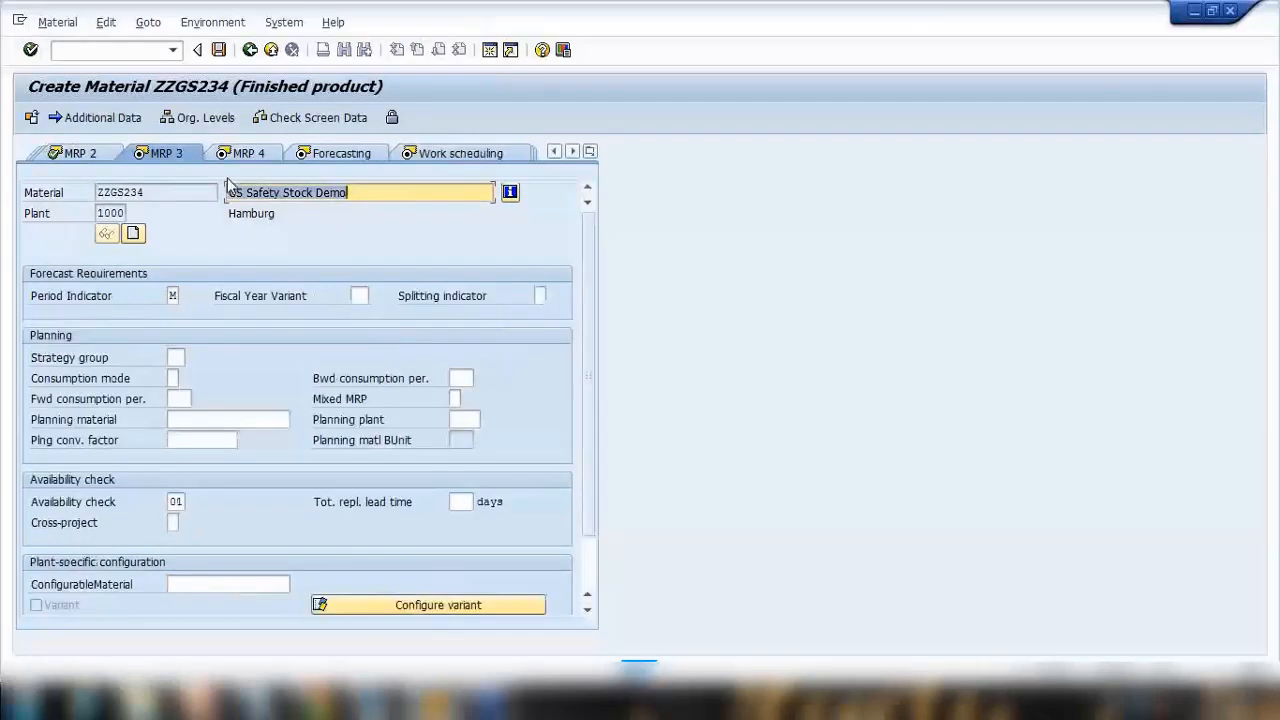
click(108, 155)
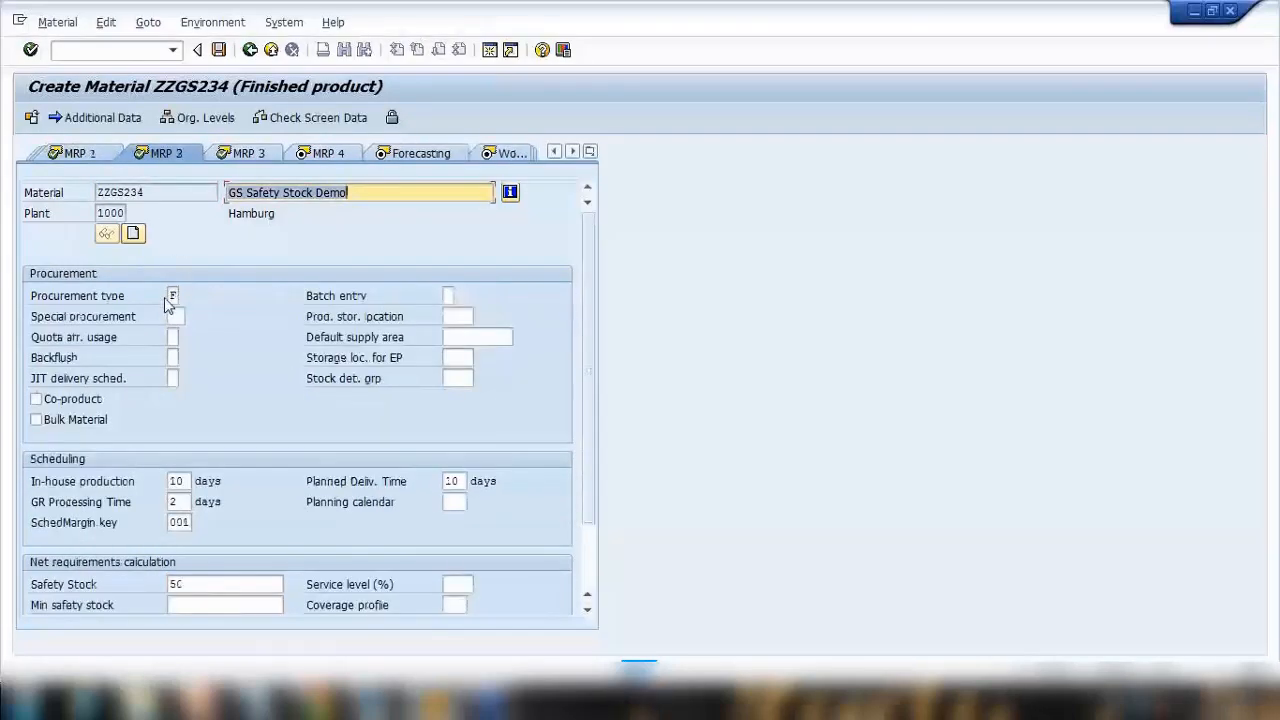
click(172, 296)
click(185, 297)
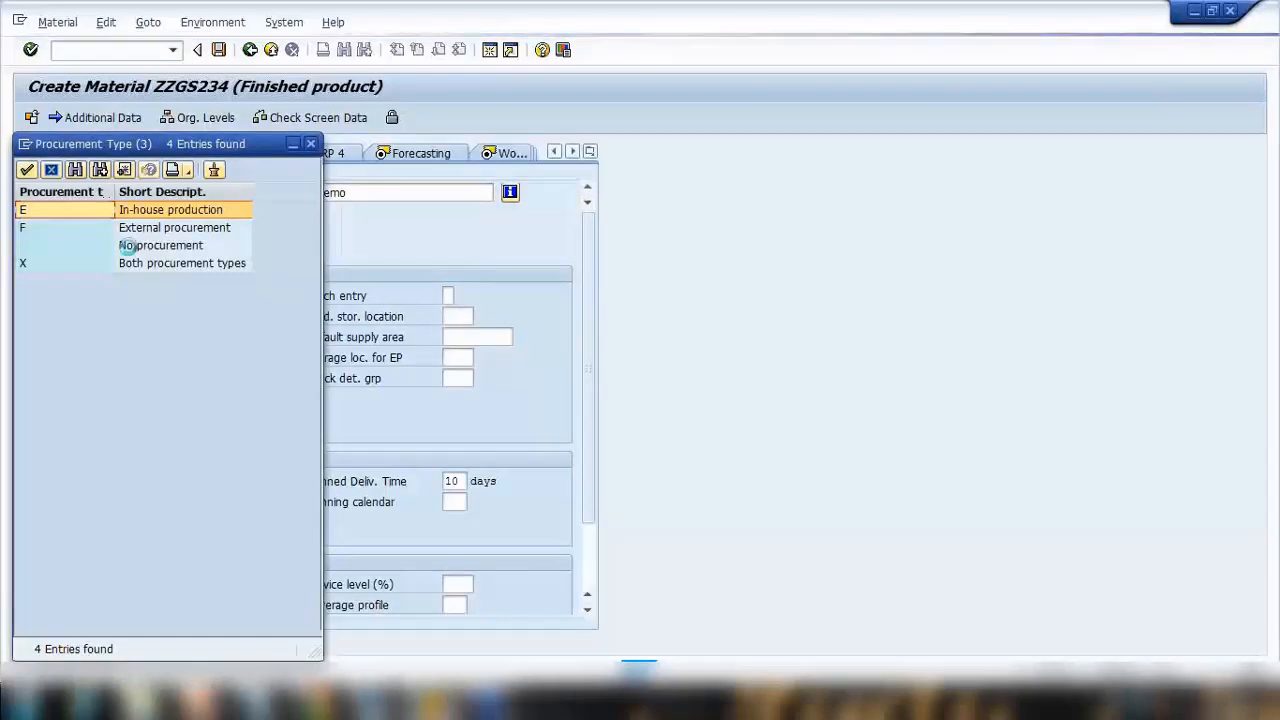
click(142, 230)
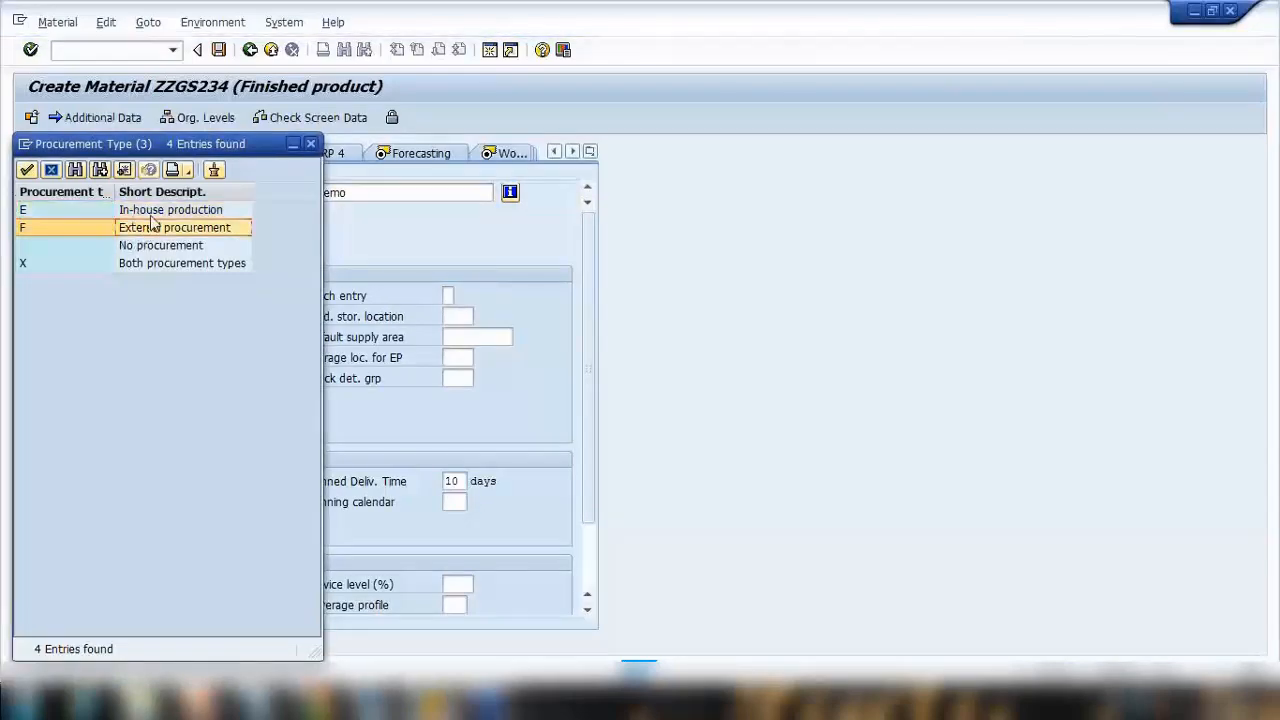
click(152, 214)
click(310, 145)
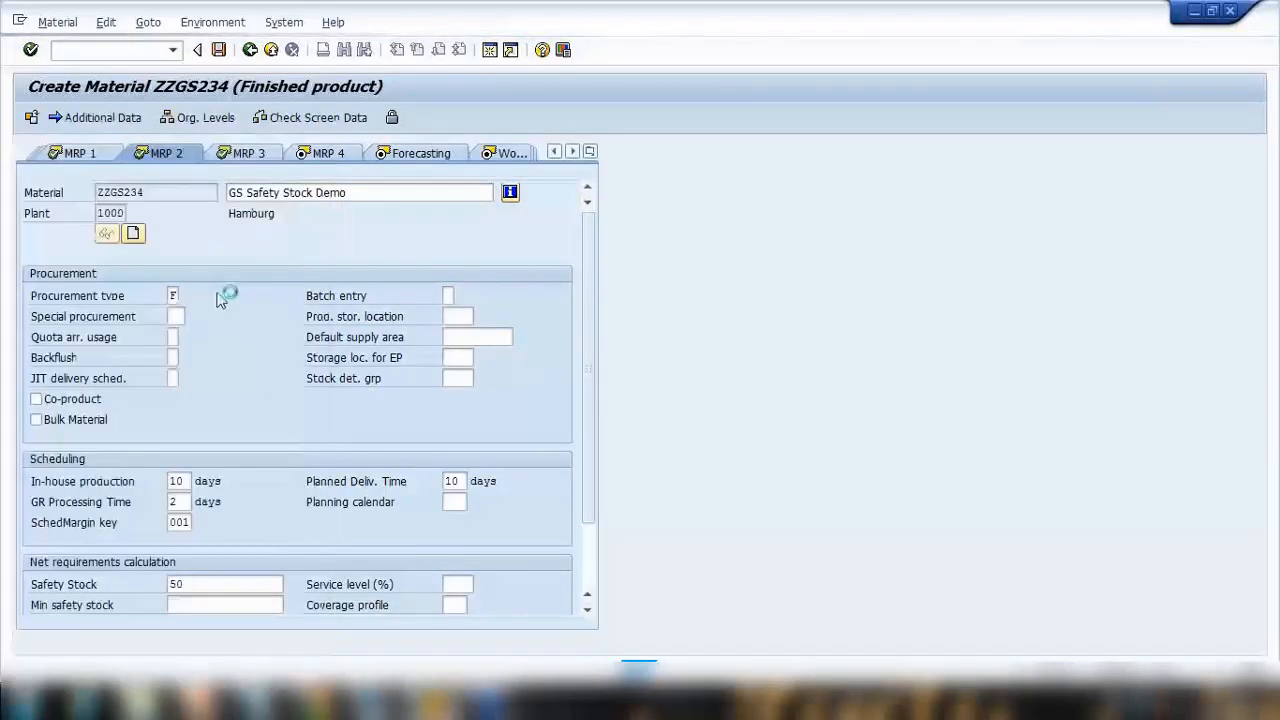
Advance through the views to Accounting 1 and set the valuation class to 7920 Finished products.
click(459, 483)
key(Return)
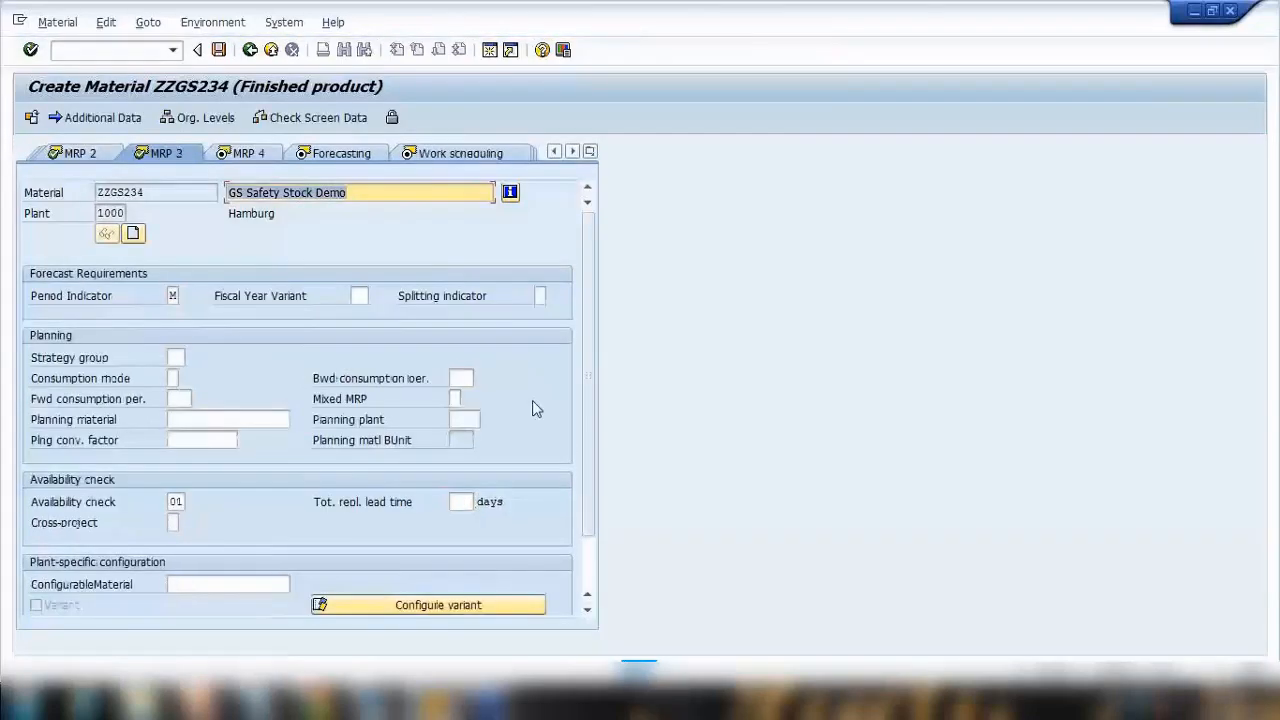
key(Return)
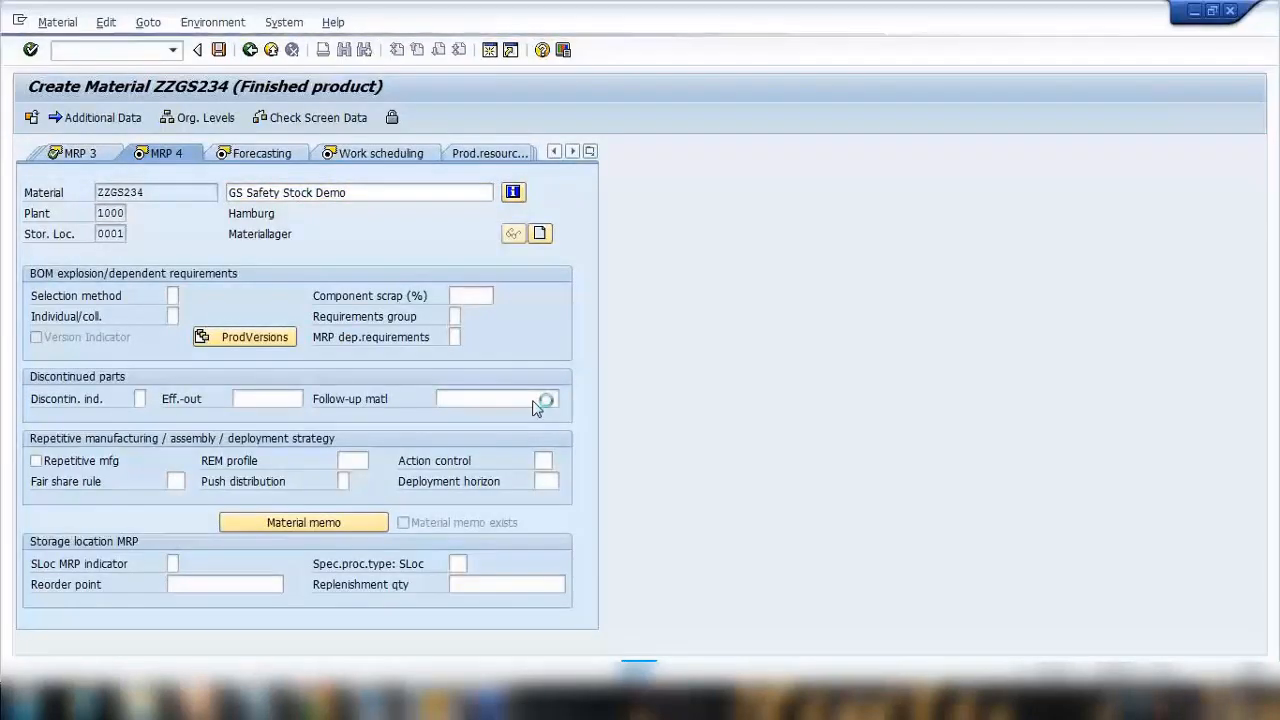
key(Return)
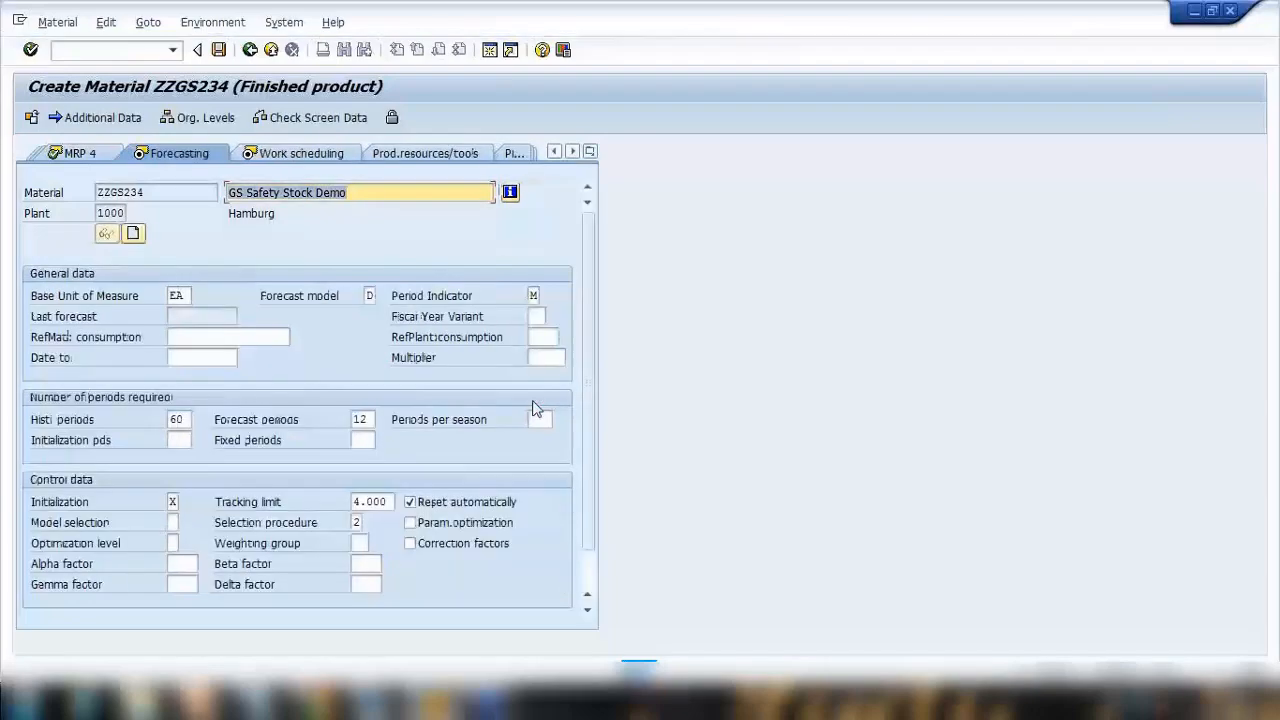
key(Return)
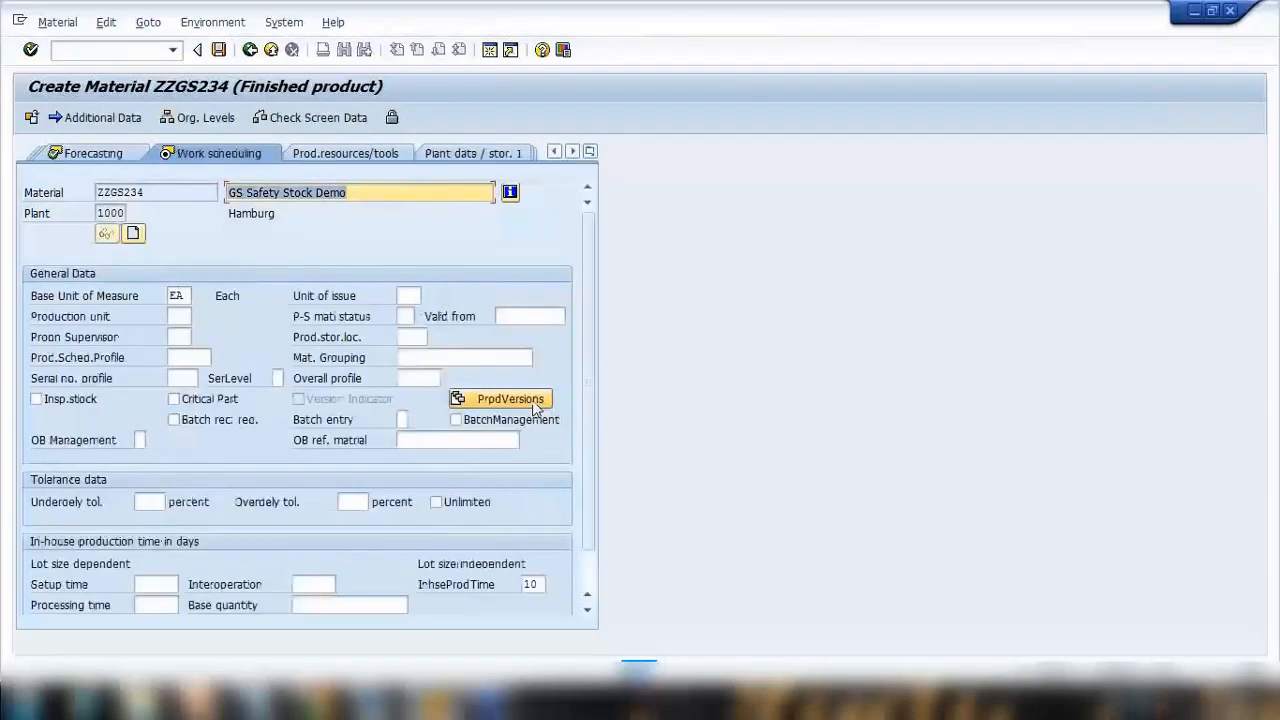
key(Return)
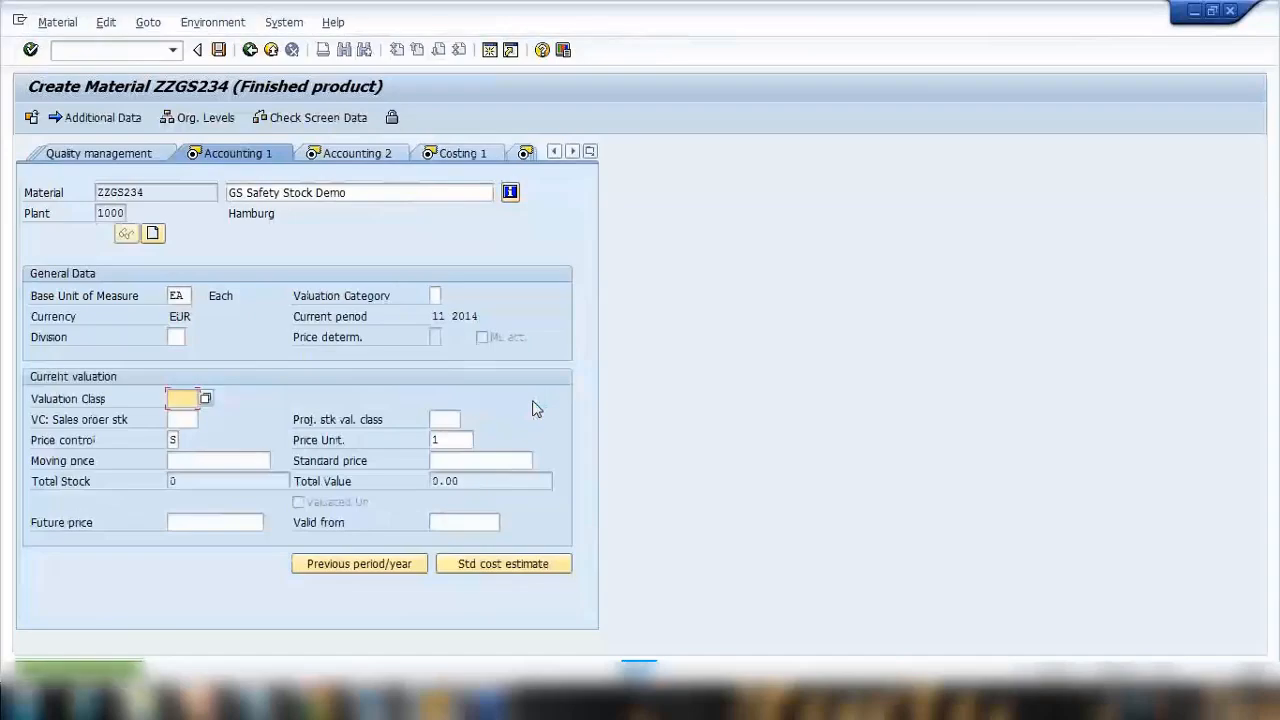
click(205, 398)
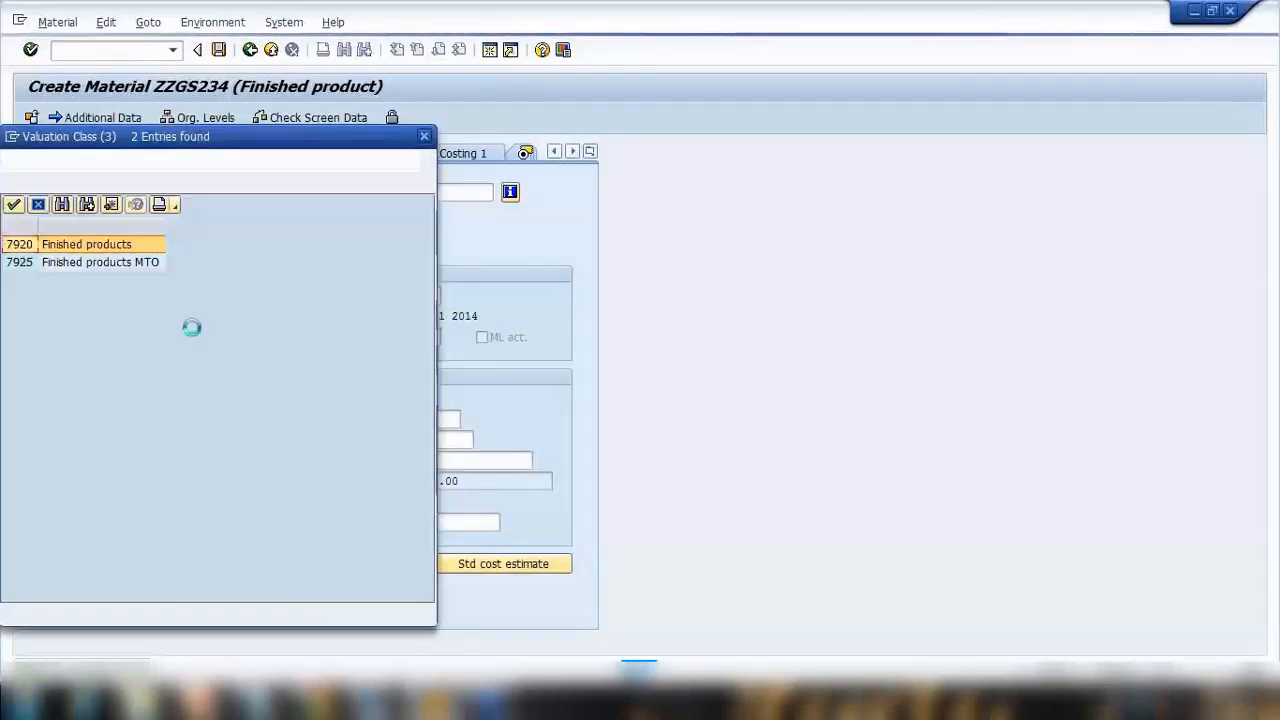
double_click(127, 250)
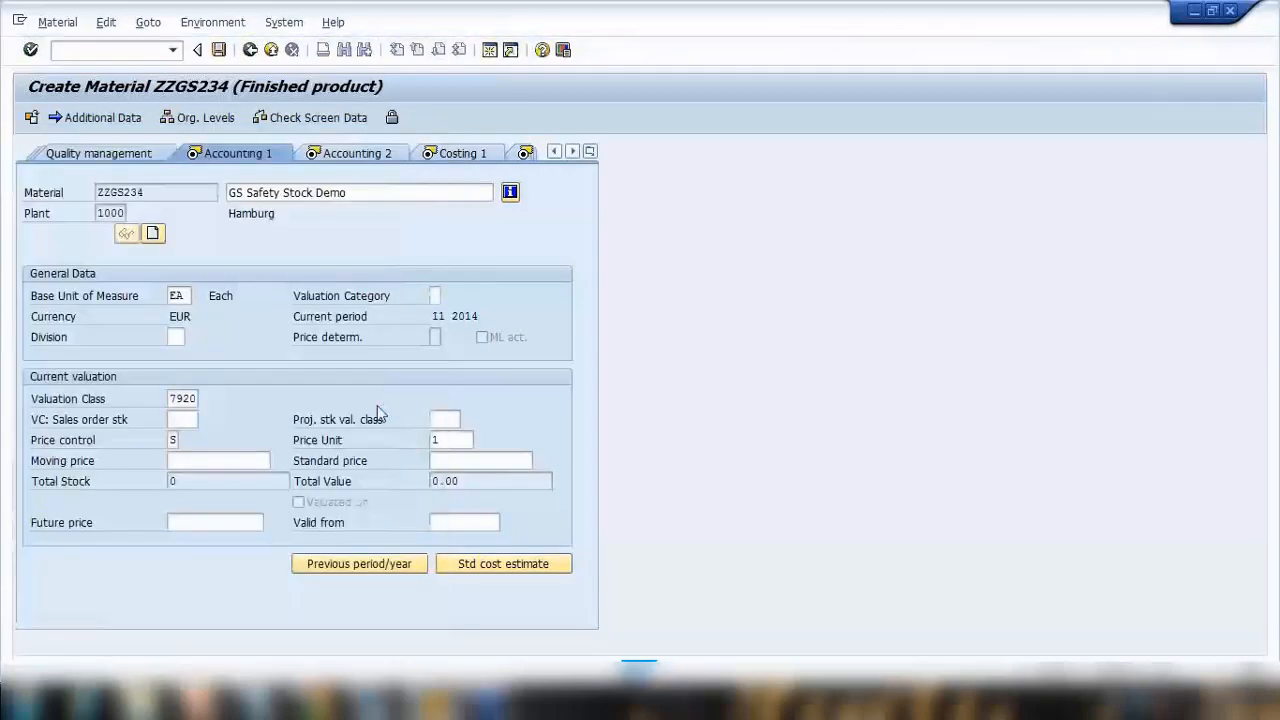
Advance through the Costing views to the last data screen and save the new material.
key(Return)
key(Return)
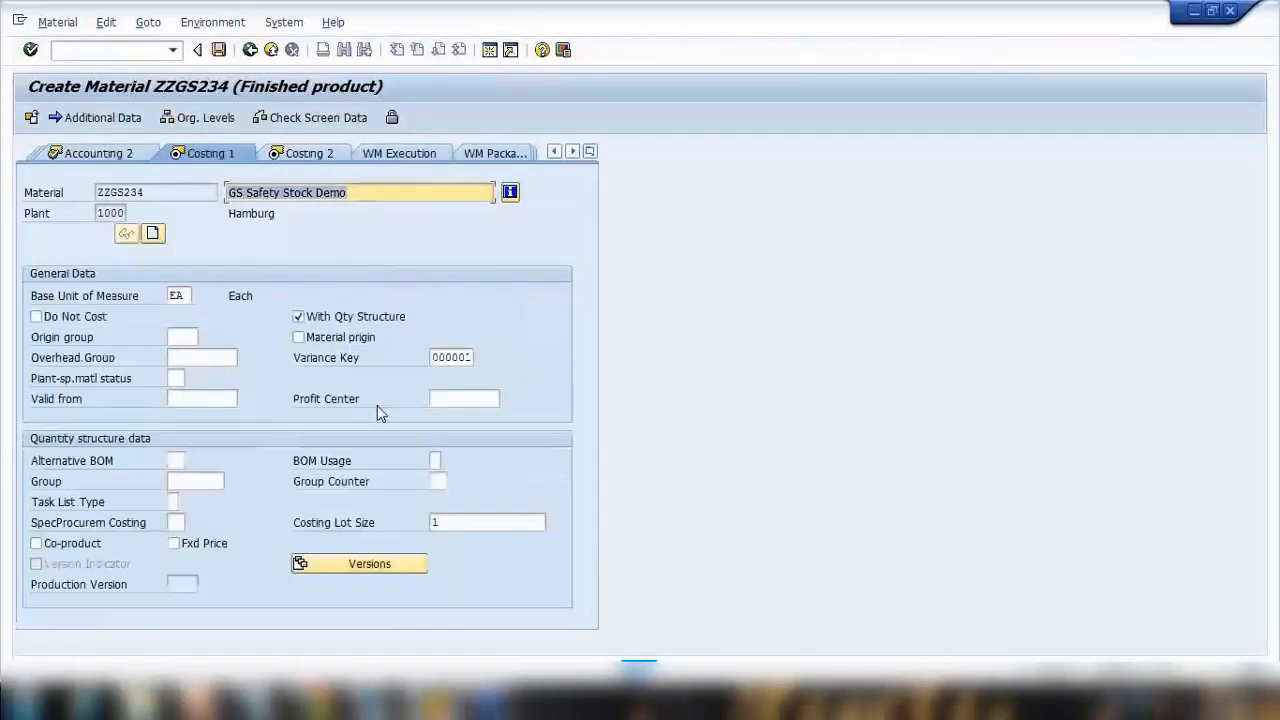
key(Return)
key(Return)
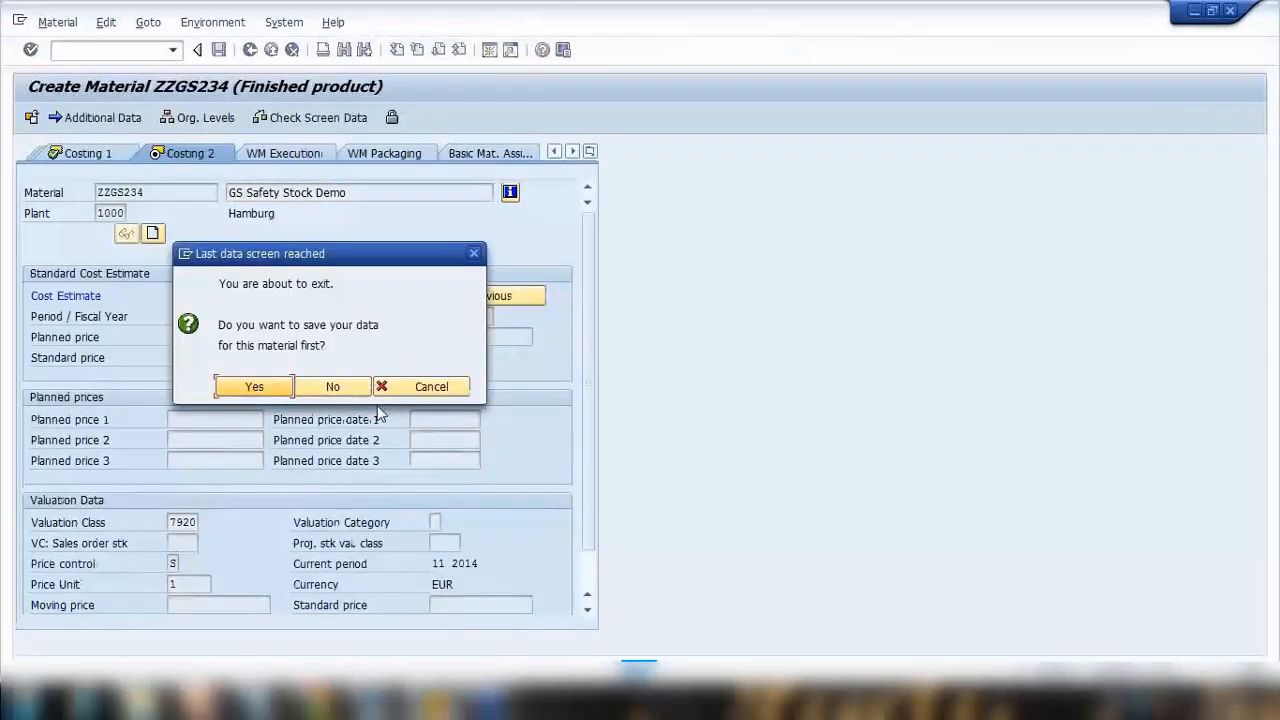
click(250, 386)
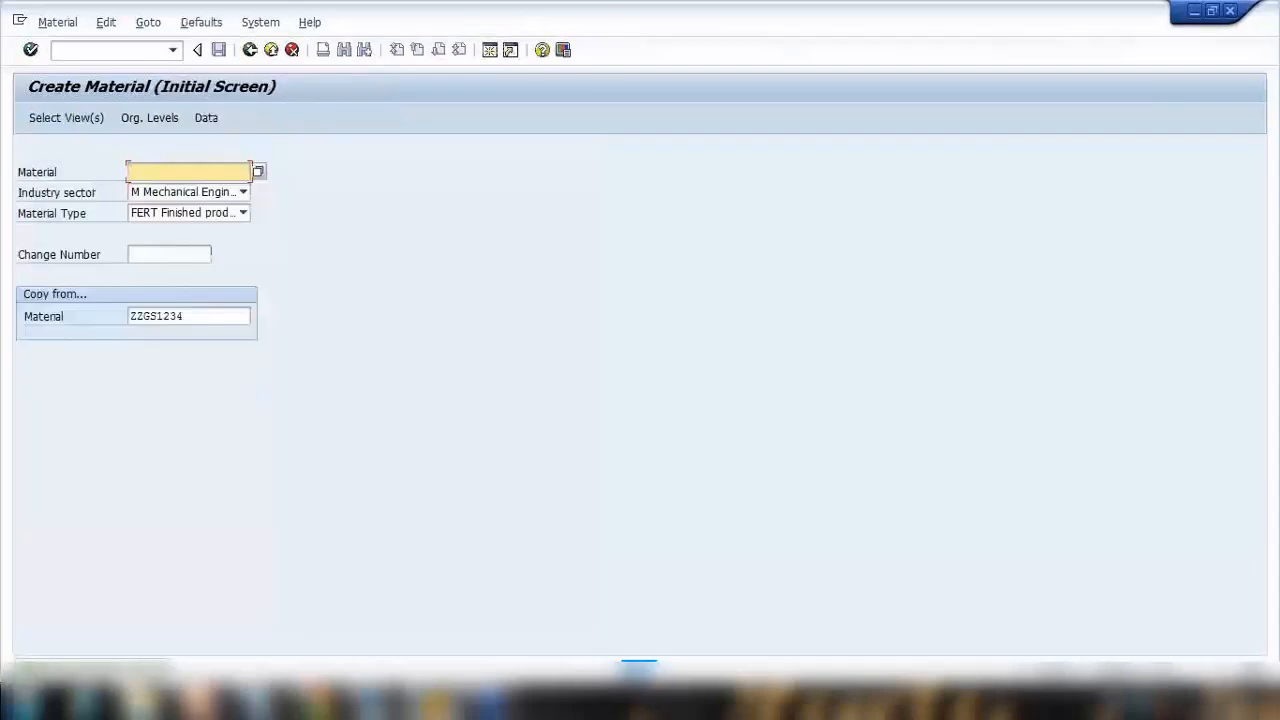
Switch to Notepad and add the note line Material - ZZGS234.
click(259, 700)
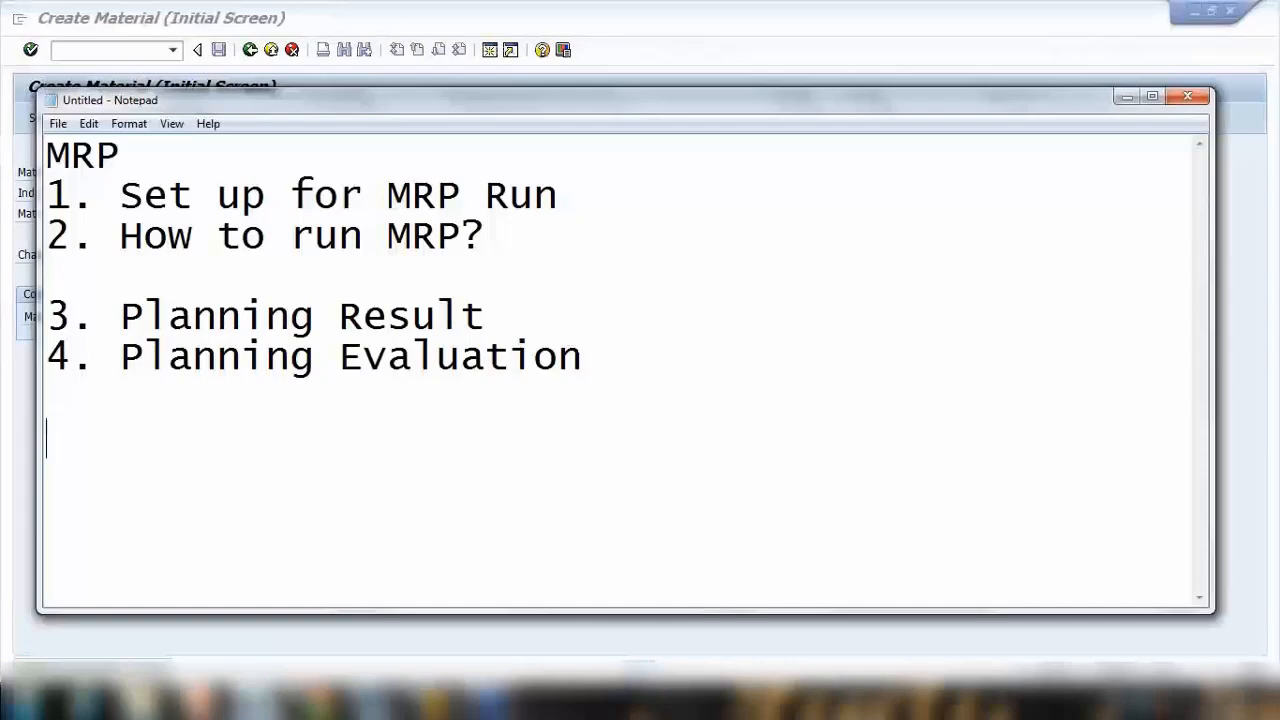
text(Material )
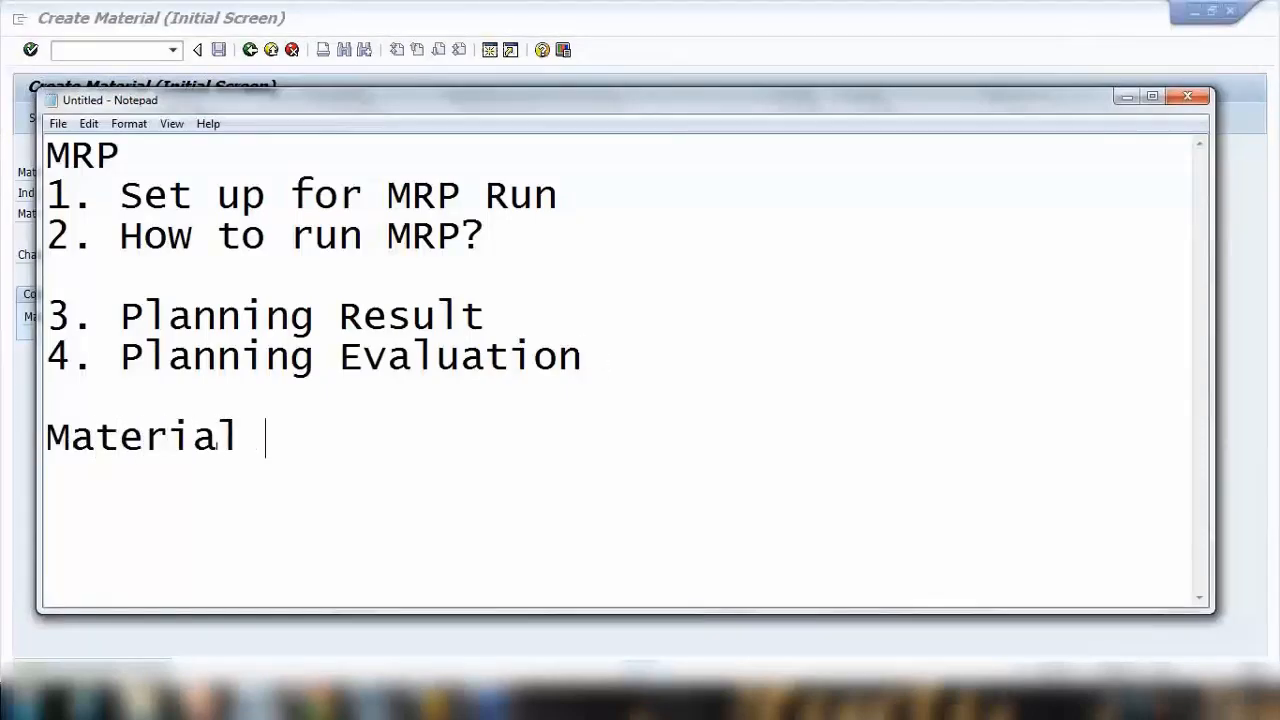
text(- ZZGS)
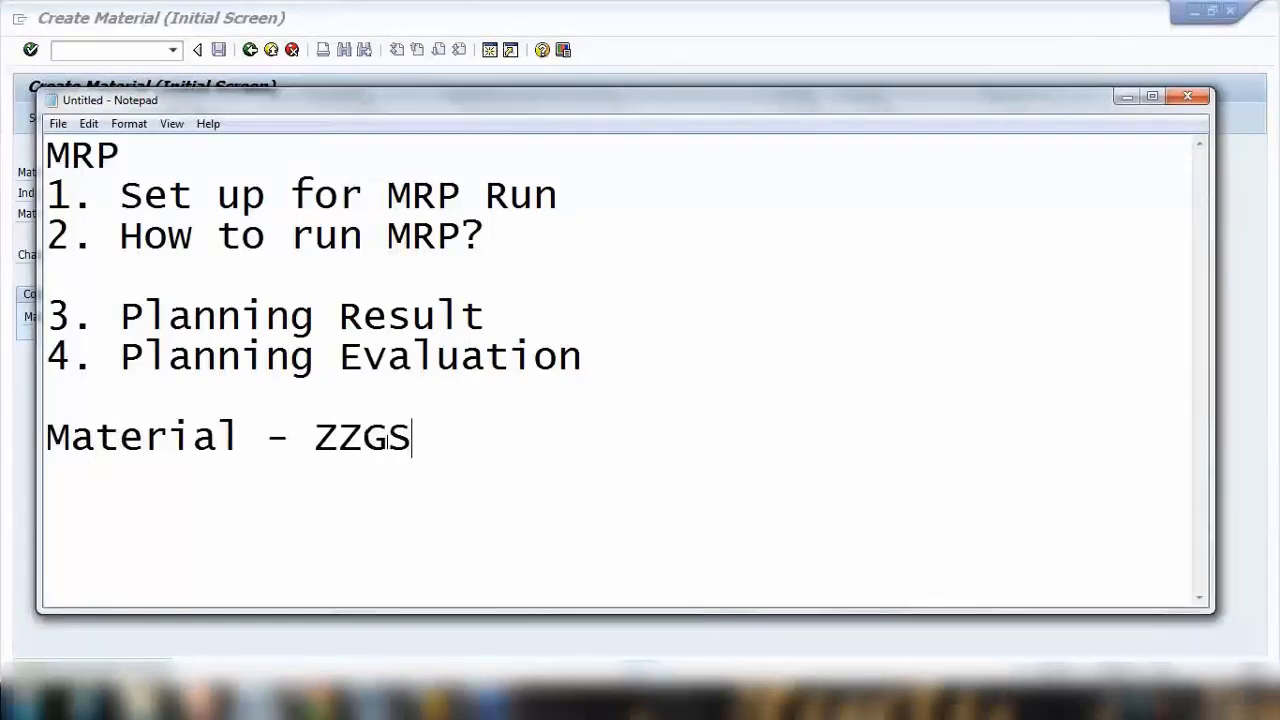
text(234)
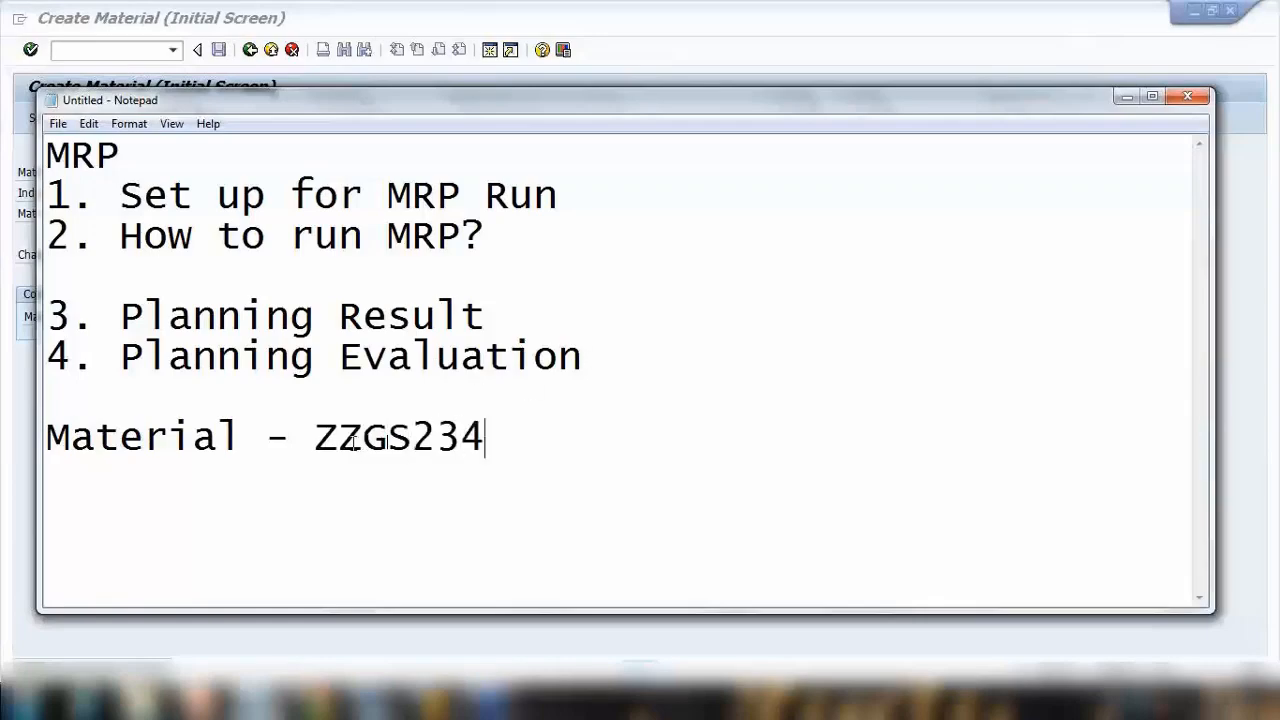
Open material ZZGS234 for change with transaction MM02, accepting the default views and organizational levels.
click(682, 62)
click(134, 56)
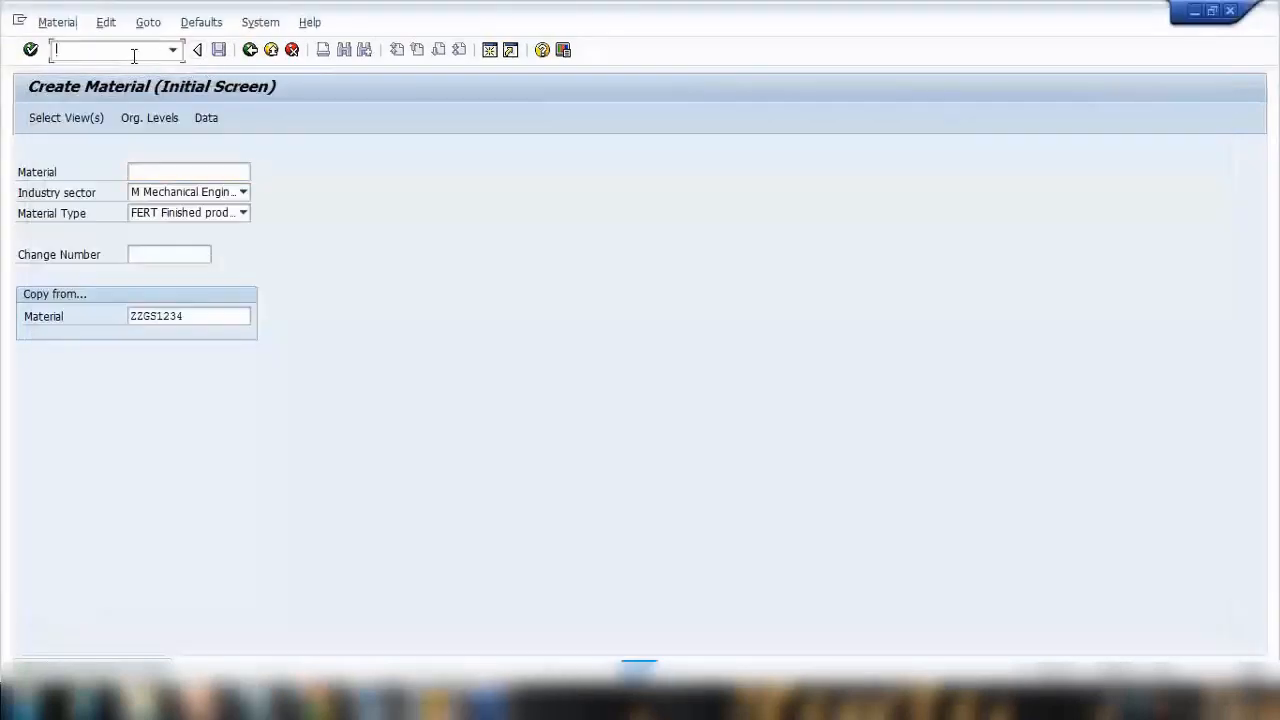
text(/nmm02)
key(Return)
key(Return)
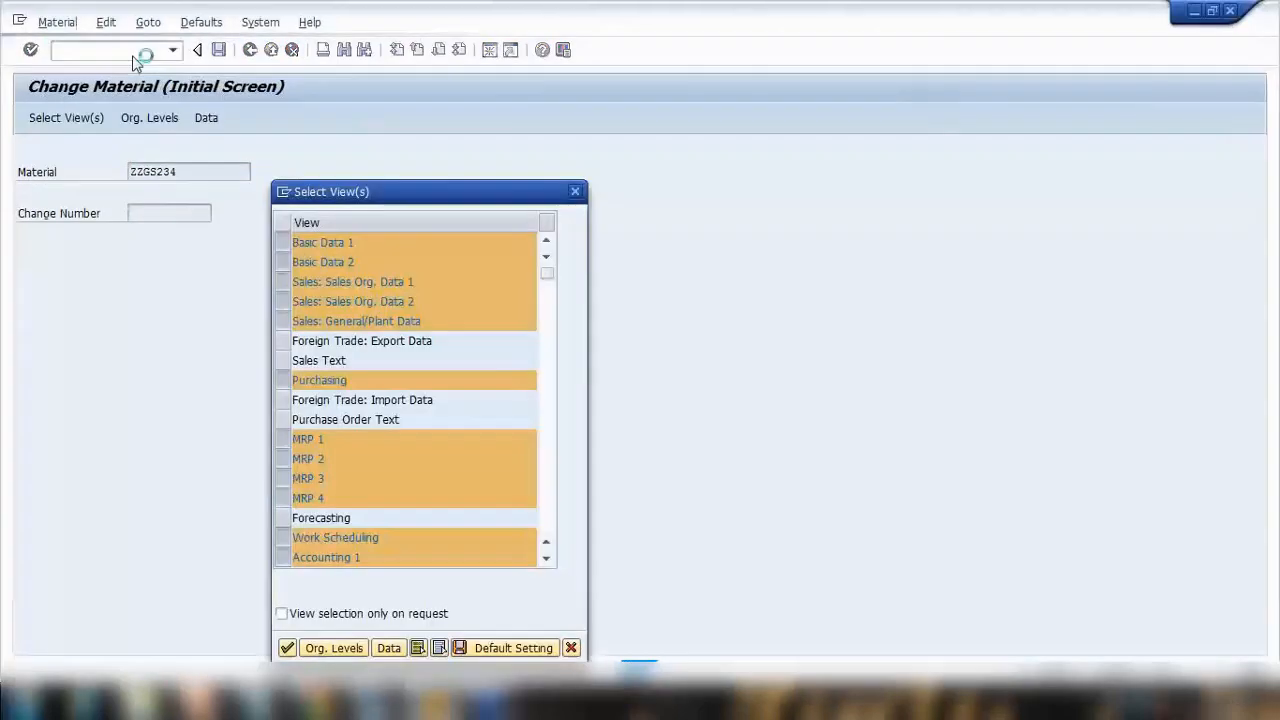
key(Return)
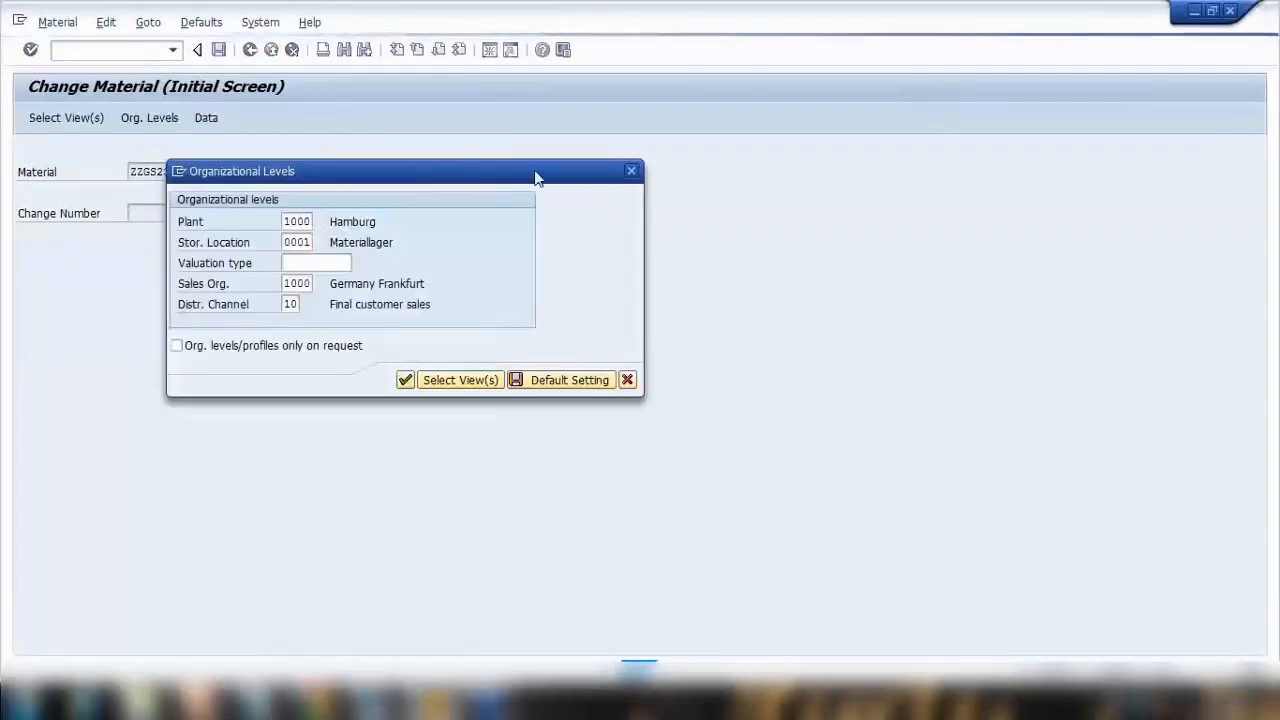
key(Return)
Switch to the MRP 2 view, inspect the safety stock field, and leave the transaction.
click(589, 156)
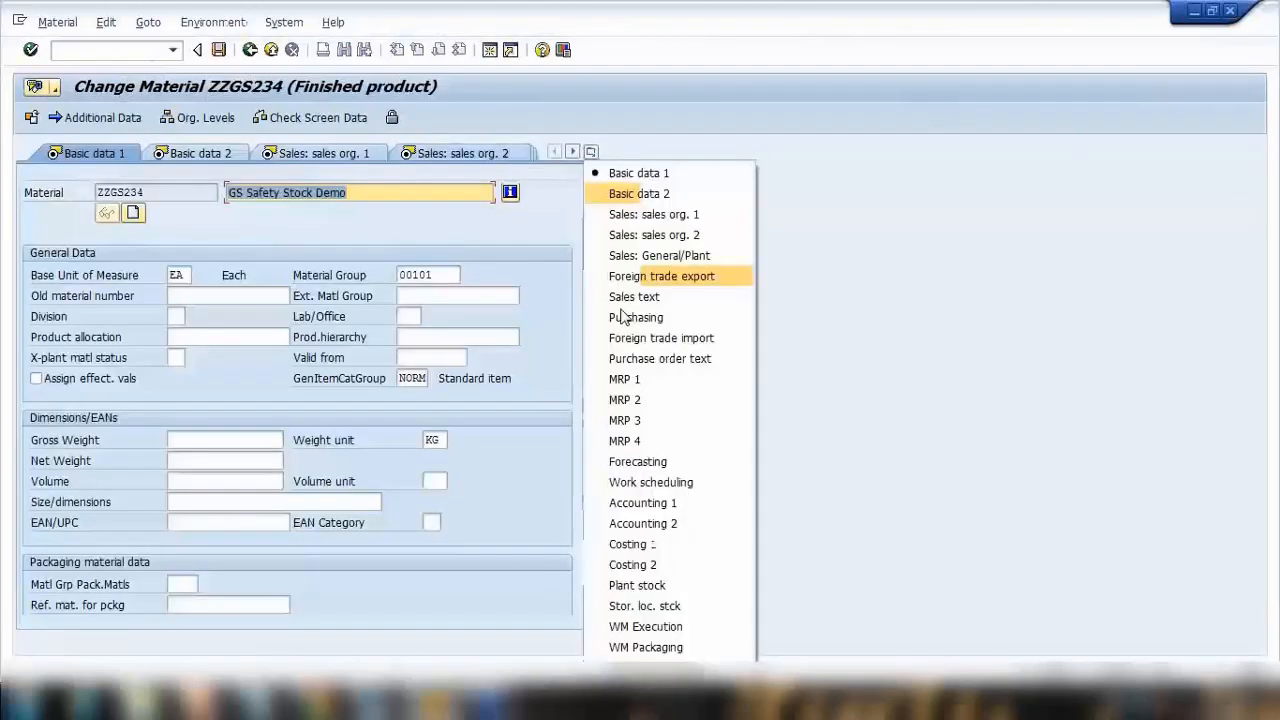
click(652, 397)
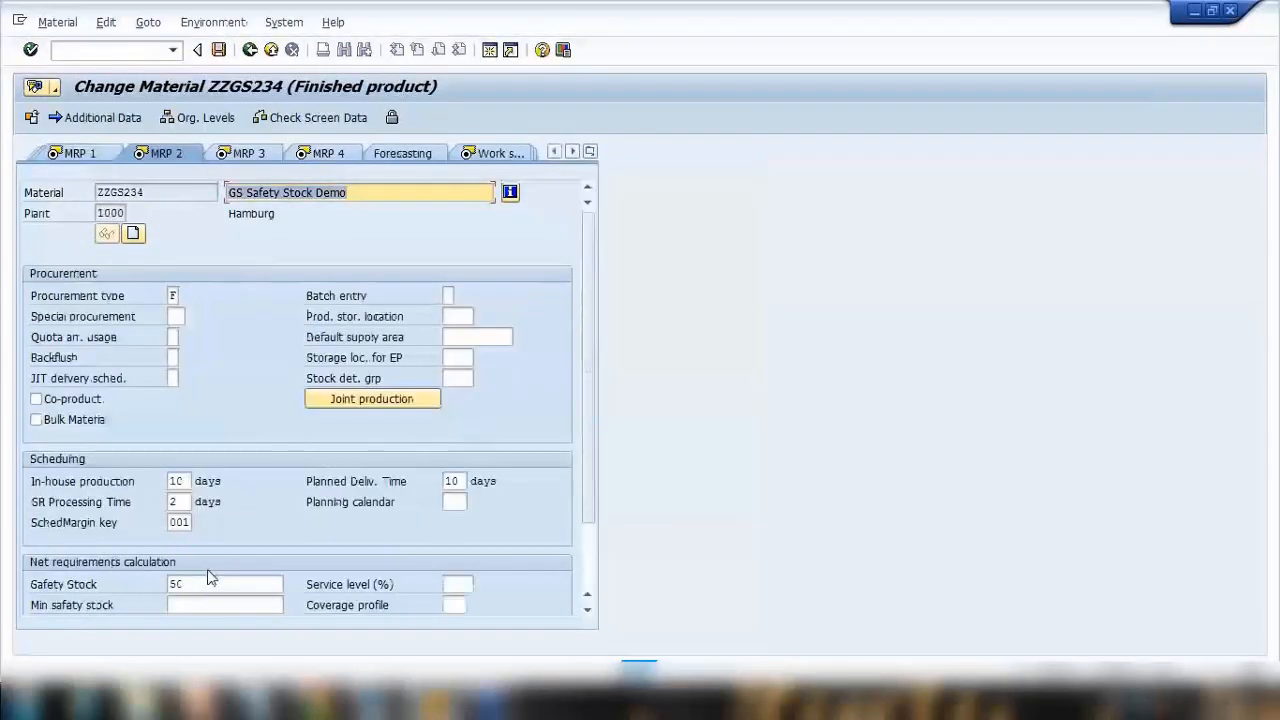
drag(208, 582, 32, 568)
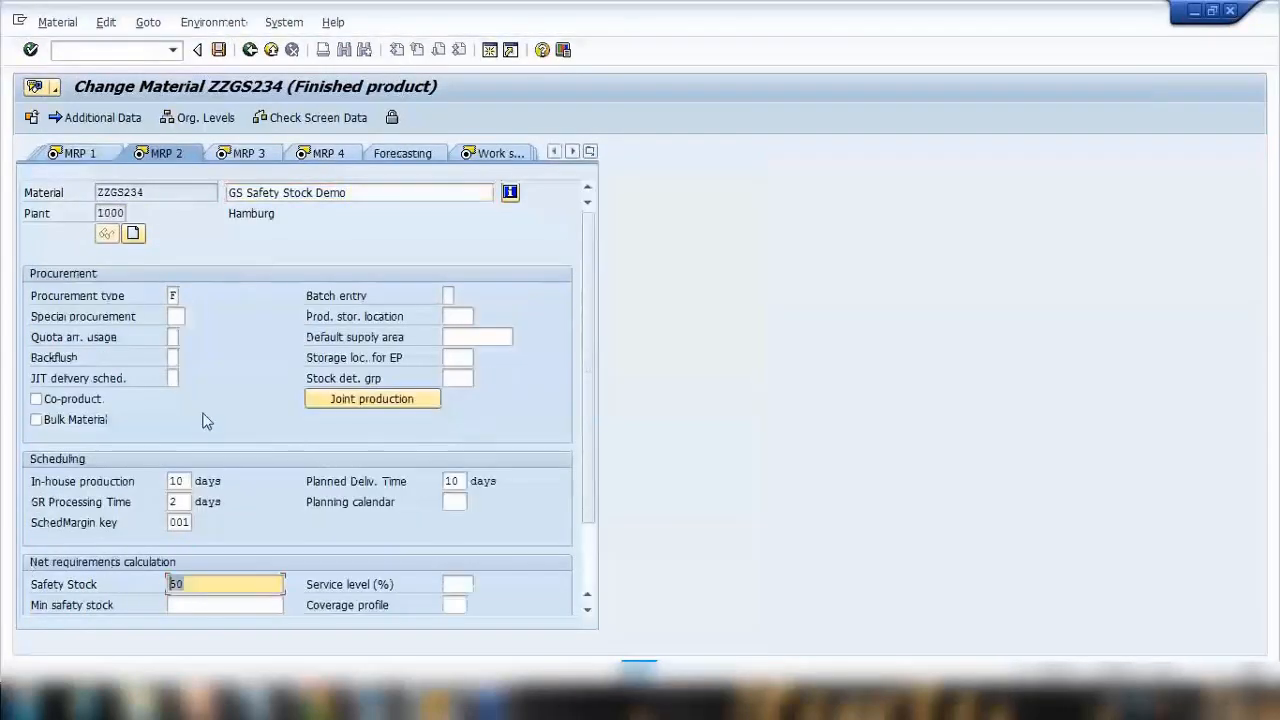
click(270, 54)
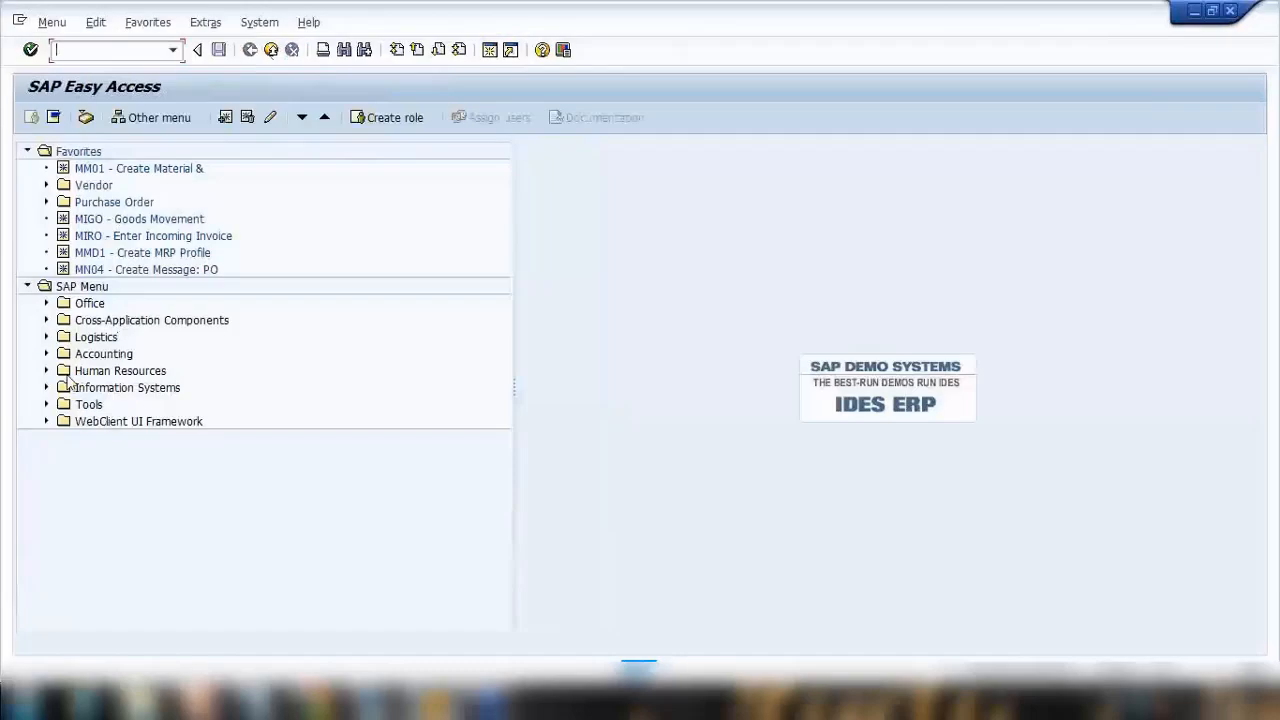
Expand the SAP menu down to Logistics > Materials Management > Material Requirements Planning (MRP) > MRP > Evaluations.
click(46, 338)
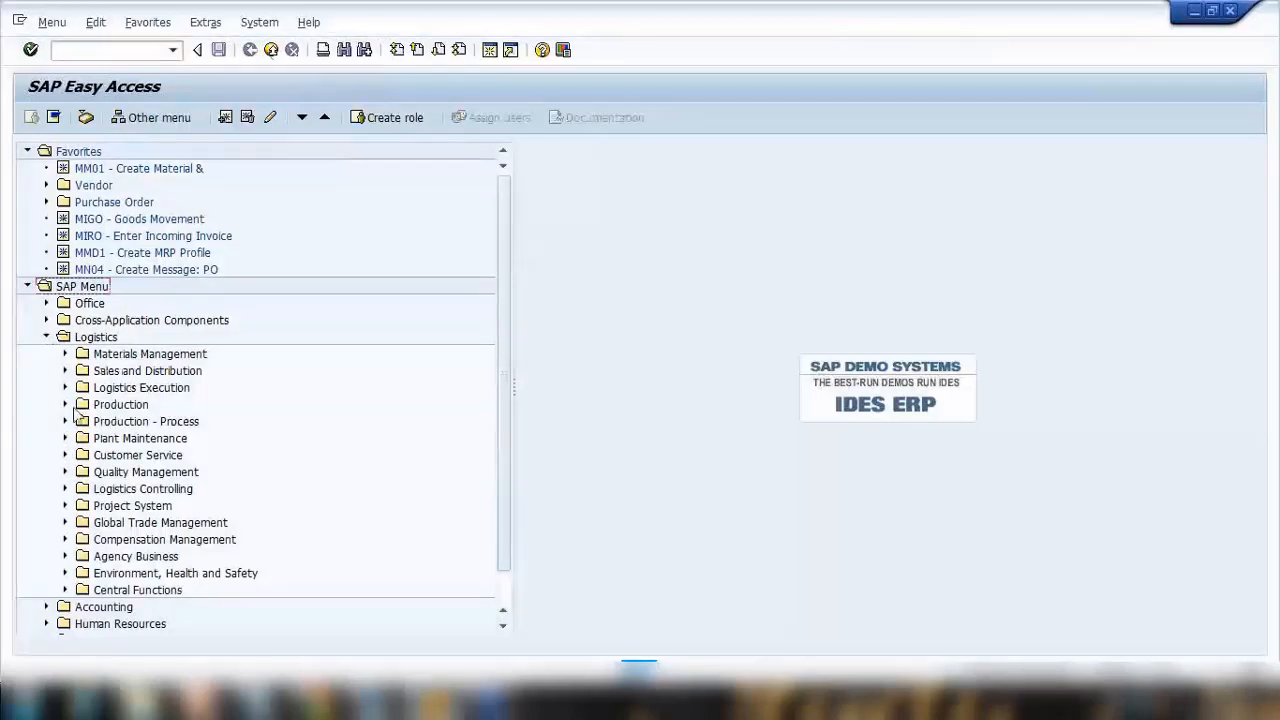
click(65, 354)
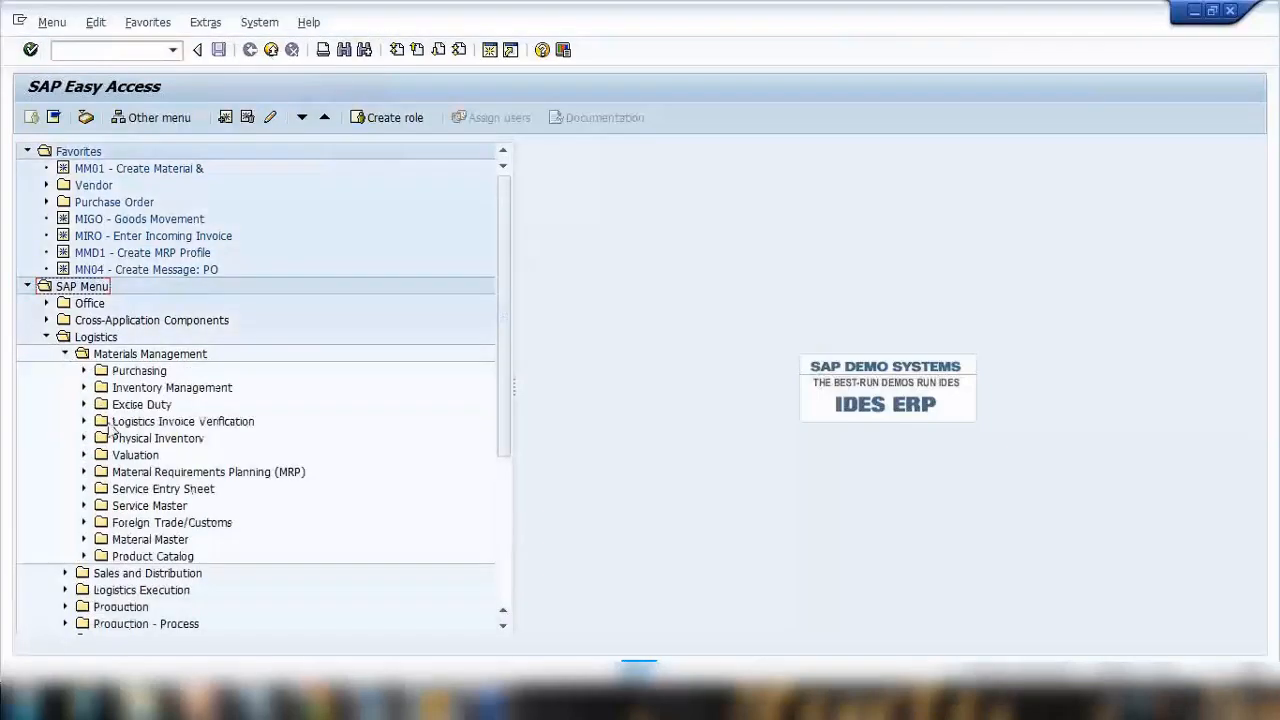
click(84, 472)
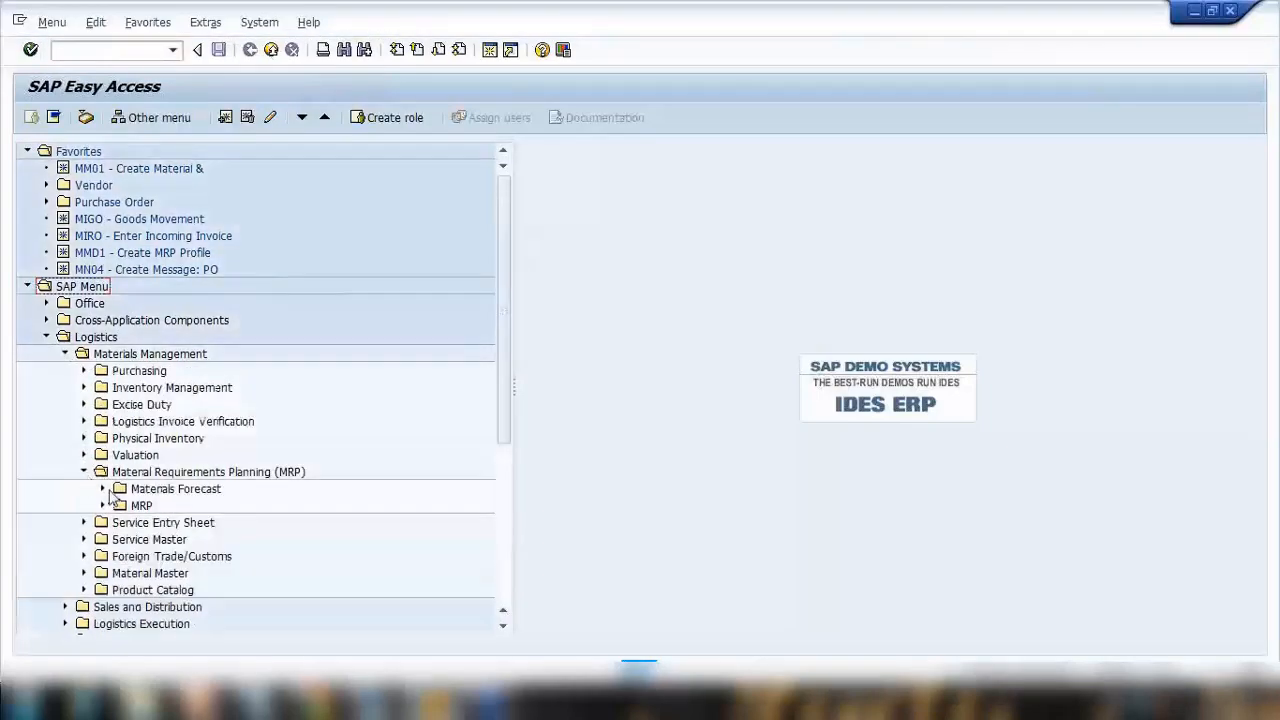
click(103, 506)
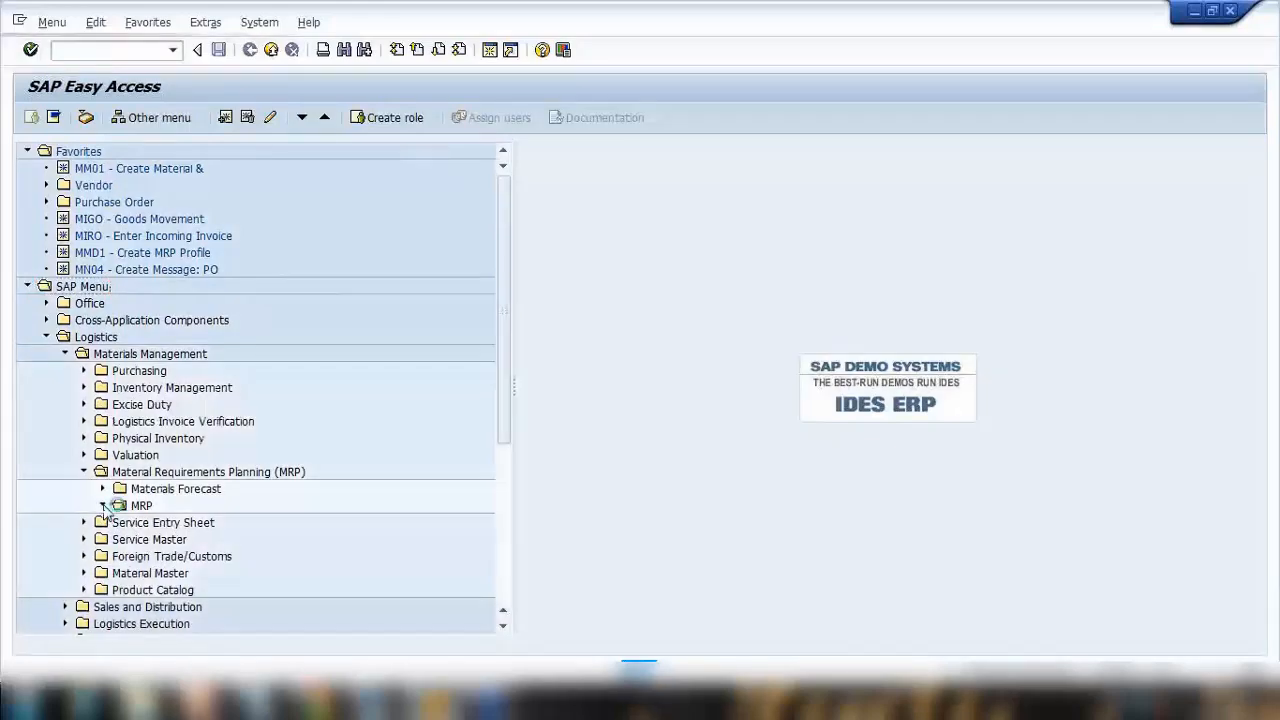
scroll(112, 480, down, 2)
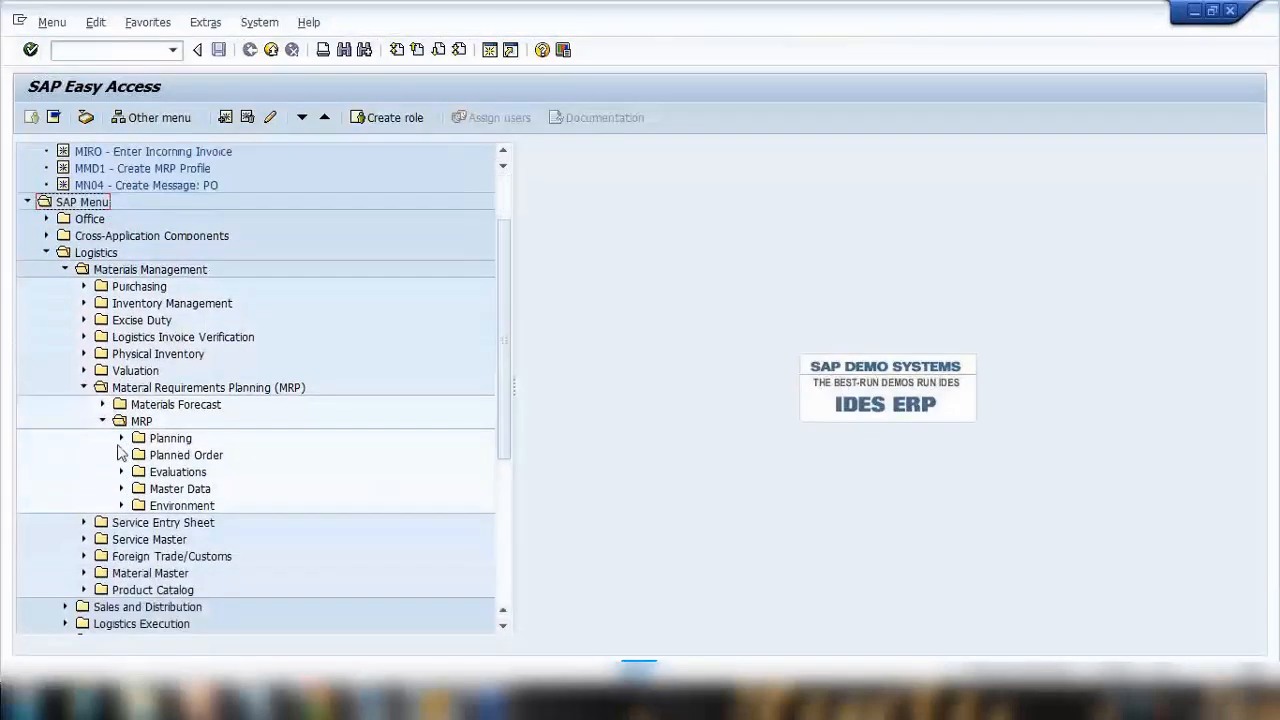
click(121, 438)
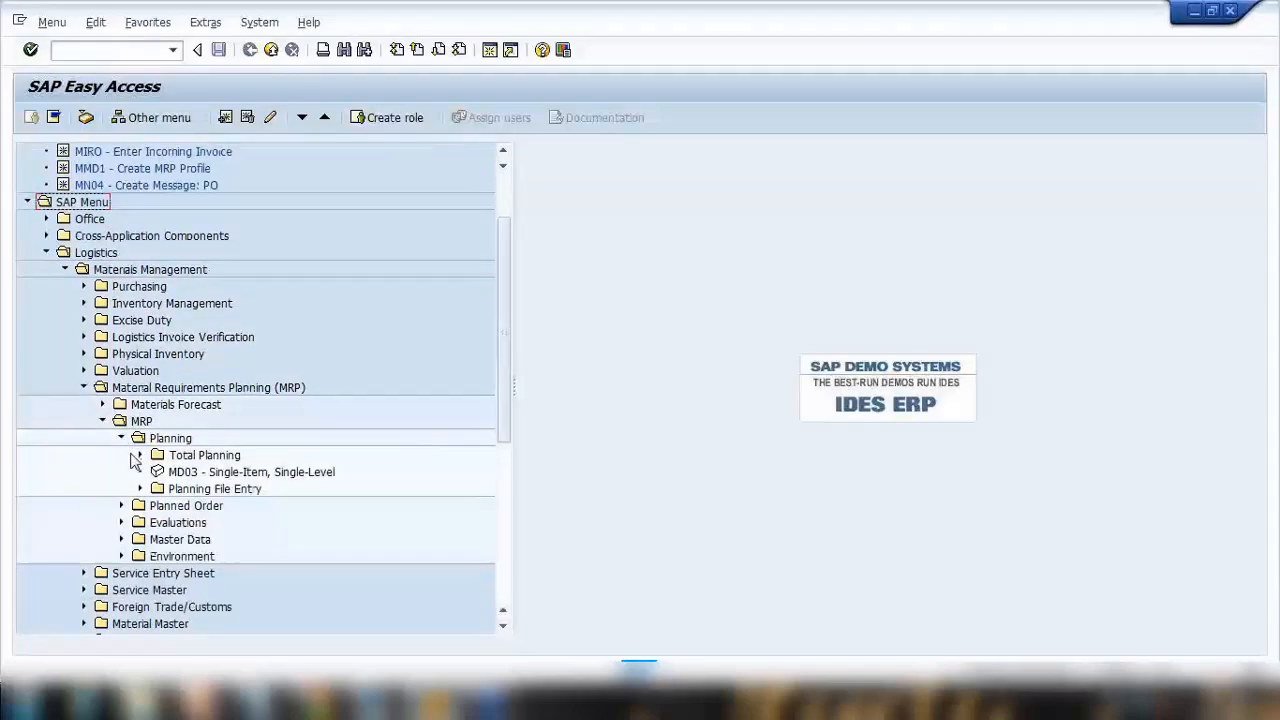
click(122, 440)
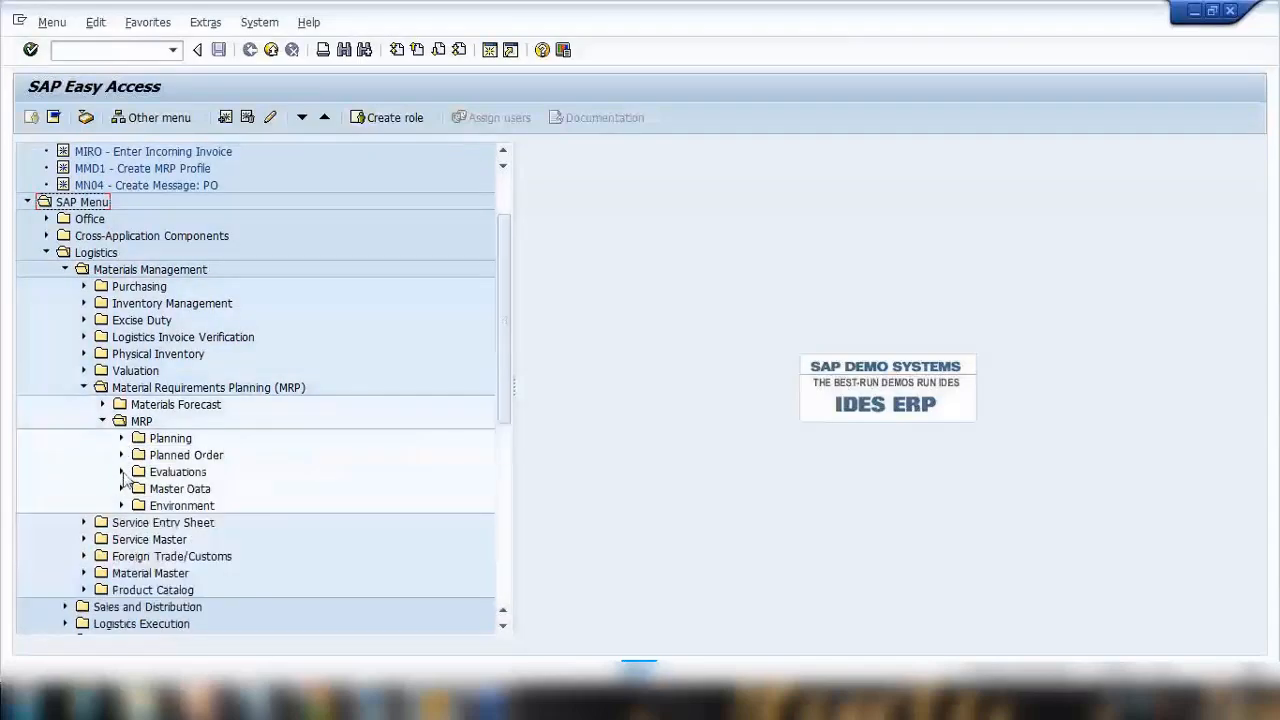
click(121, 472)
scroll(157, 505, down, 1)
click(181, 442)
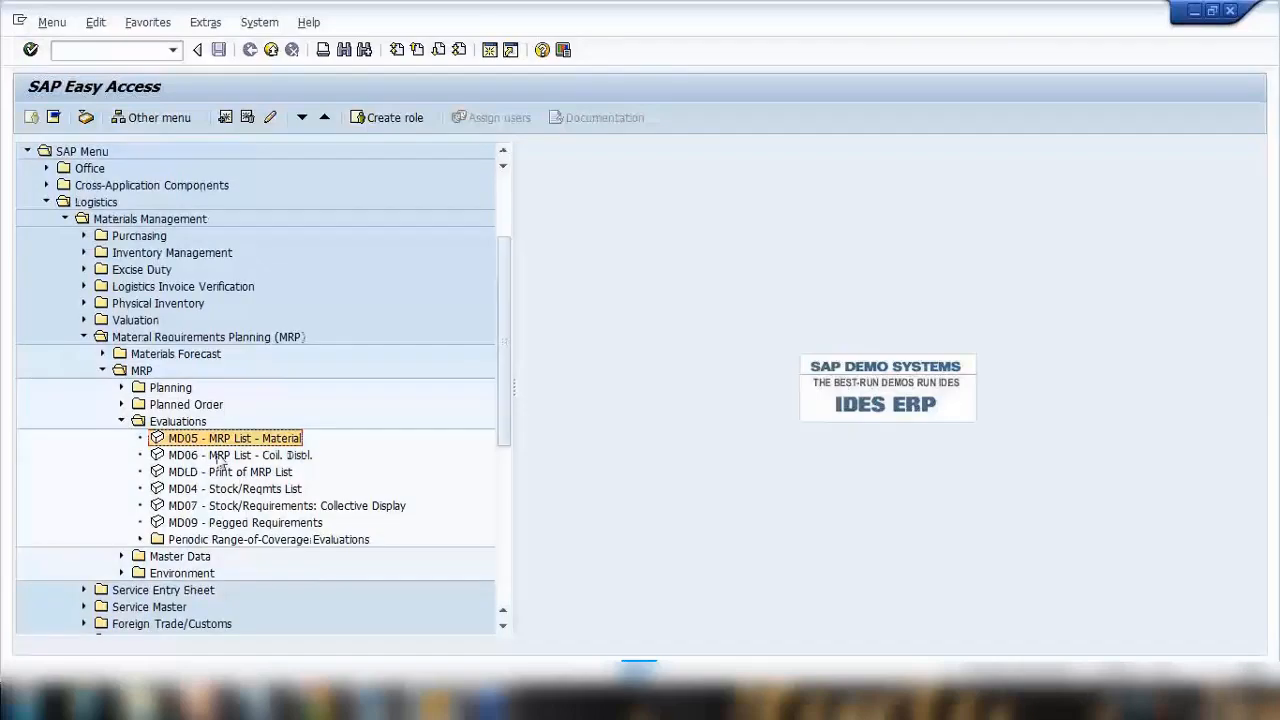
Switch to Notepad and add the note line MD05 - MRP List.
click(259, 701)
click(517, 421)
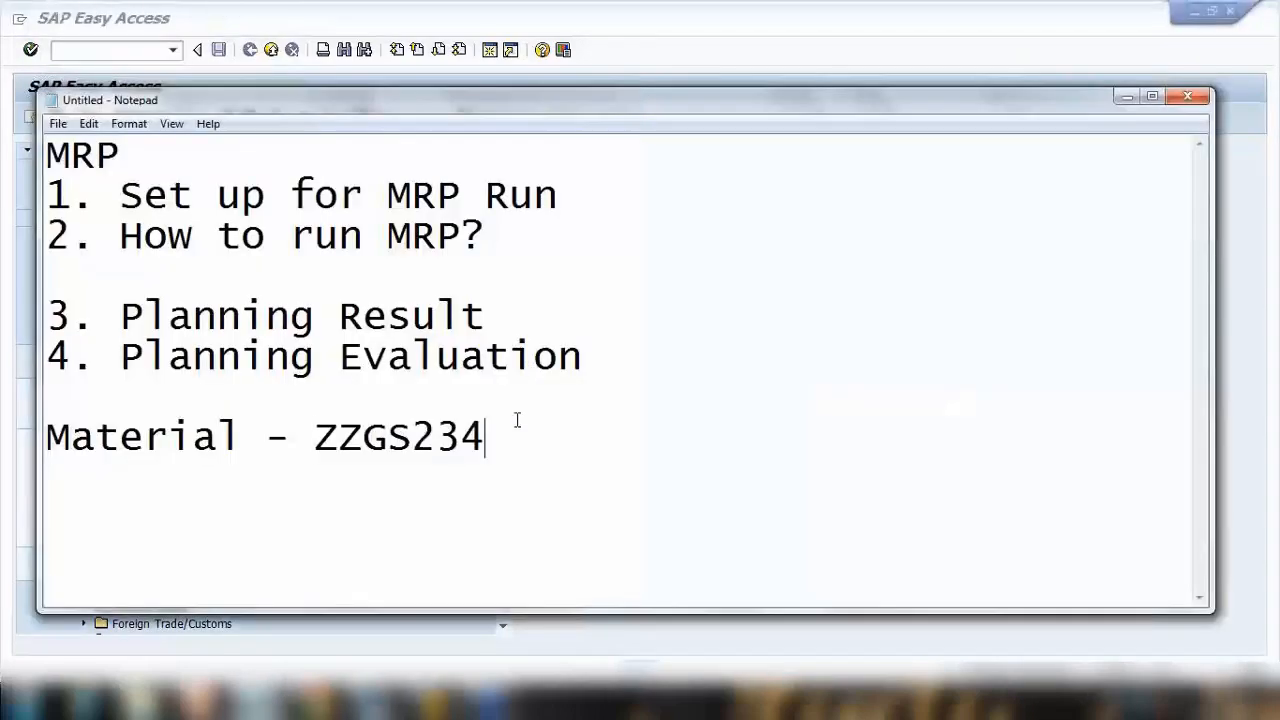
text(MD0)
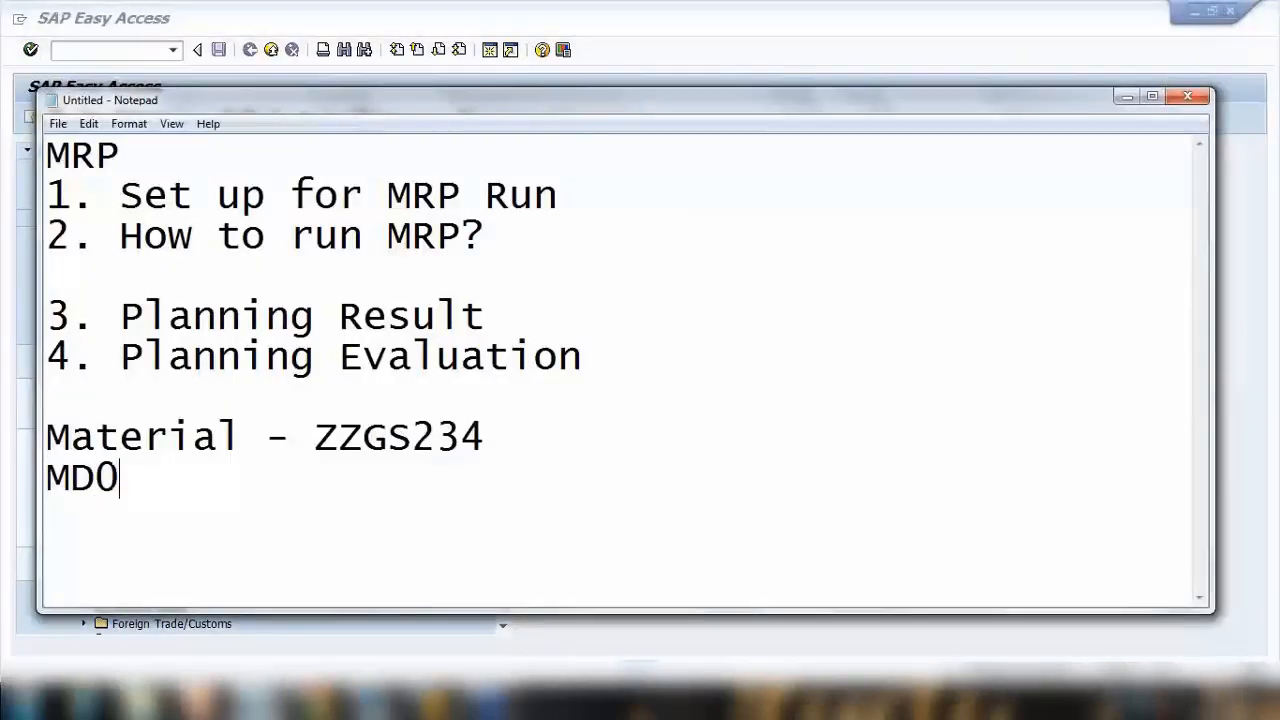
text(5 - MT)
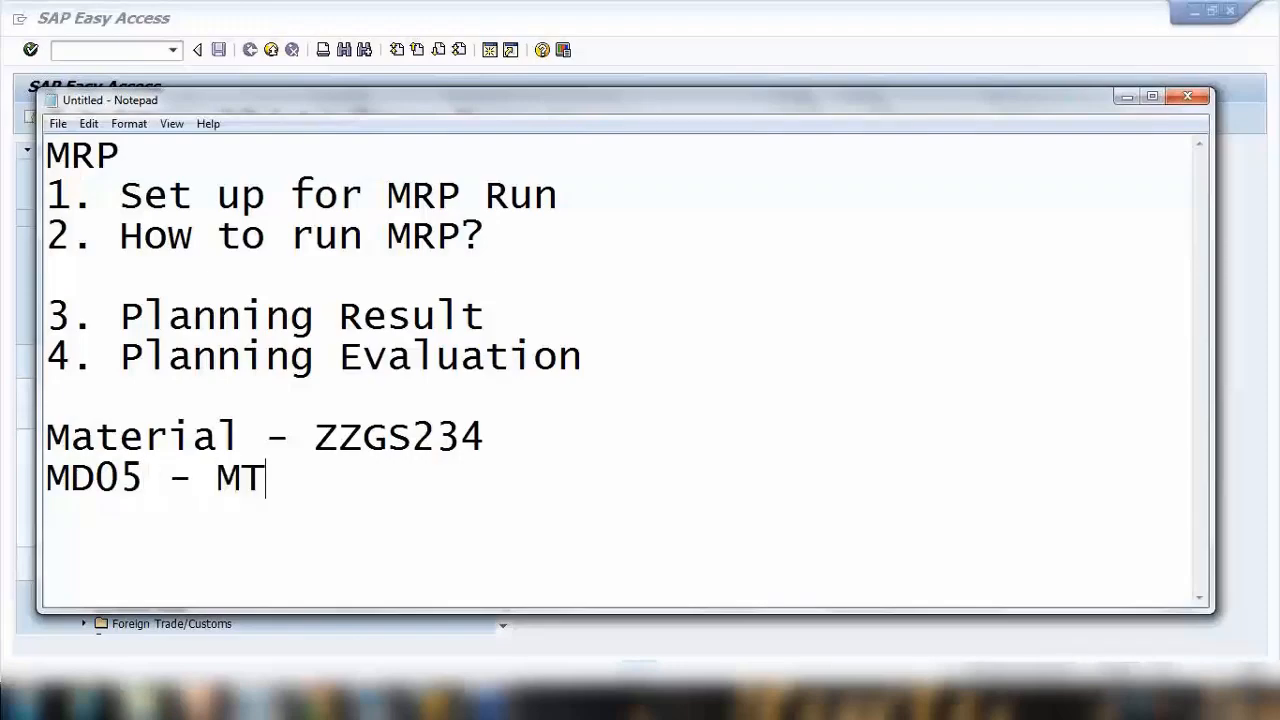
key(BackSpace)
text(RP)
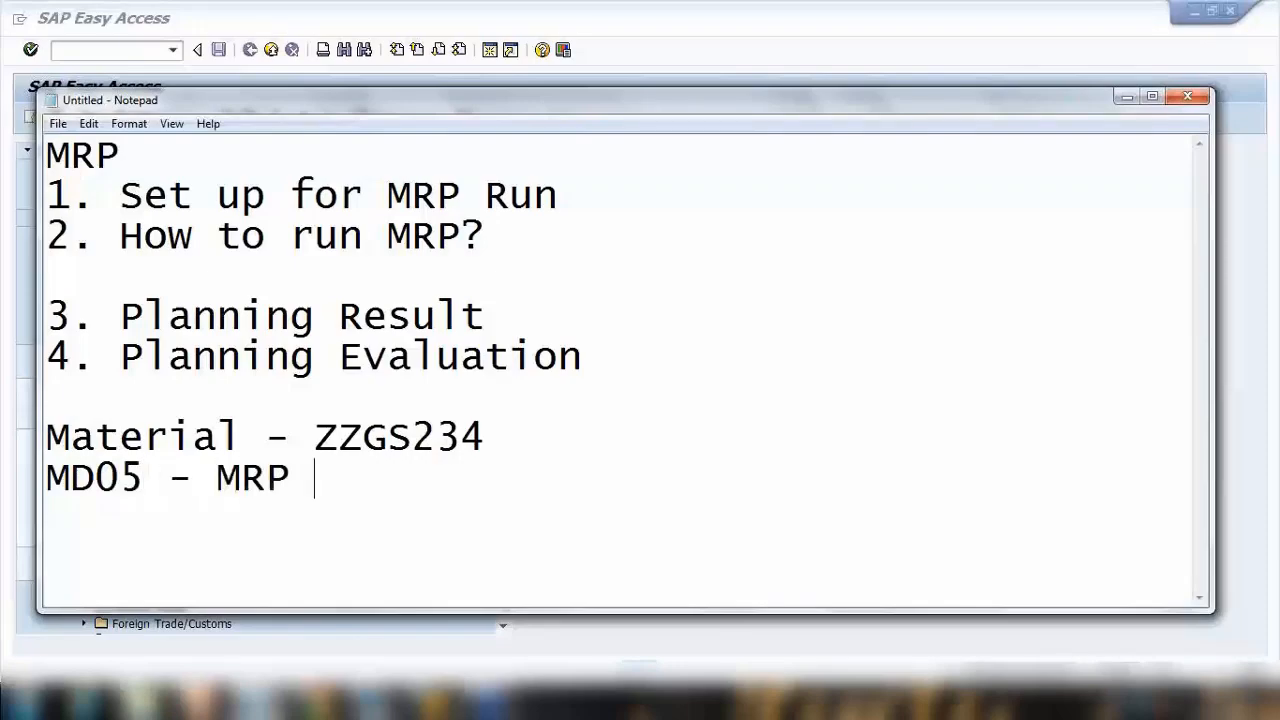
text( List)
Return to SAP and open MD05 - MRP List - Material from the Evaluations folder.
click(709, 57)
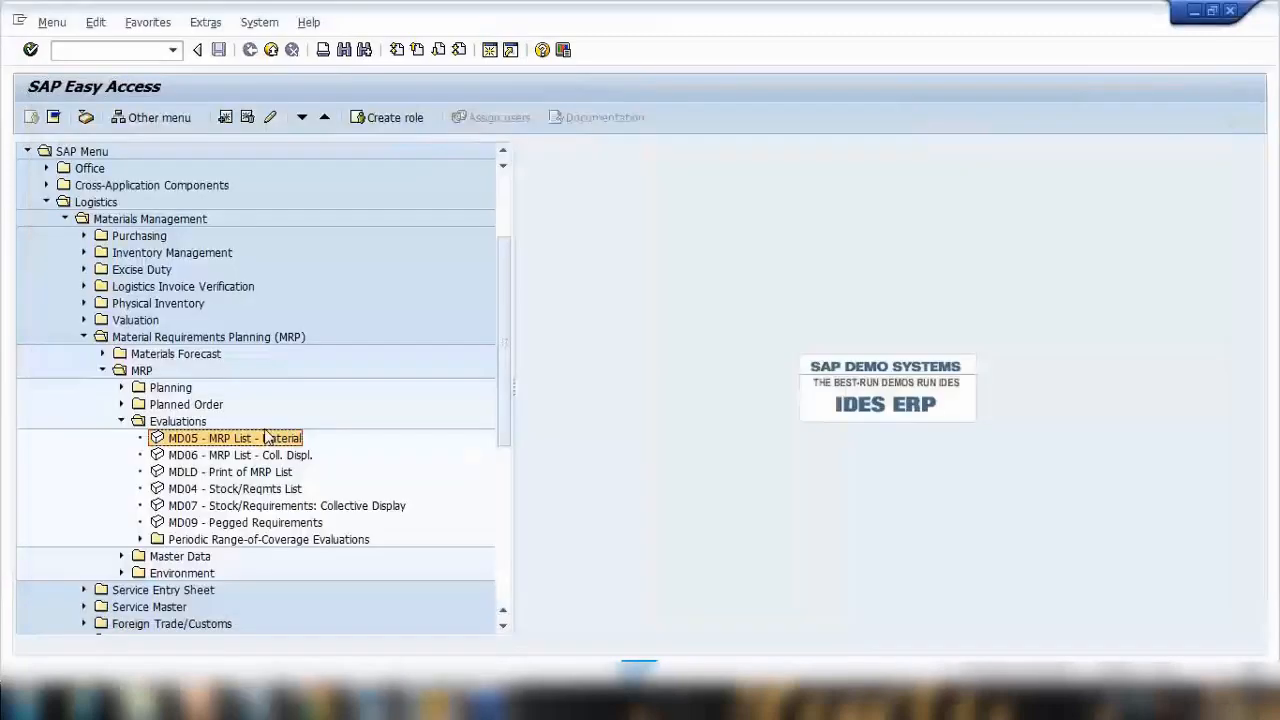
double_click(266, 437)
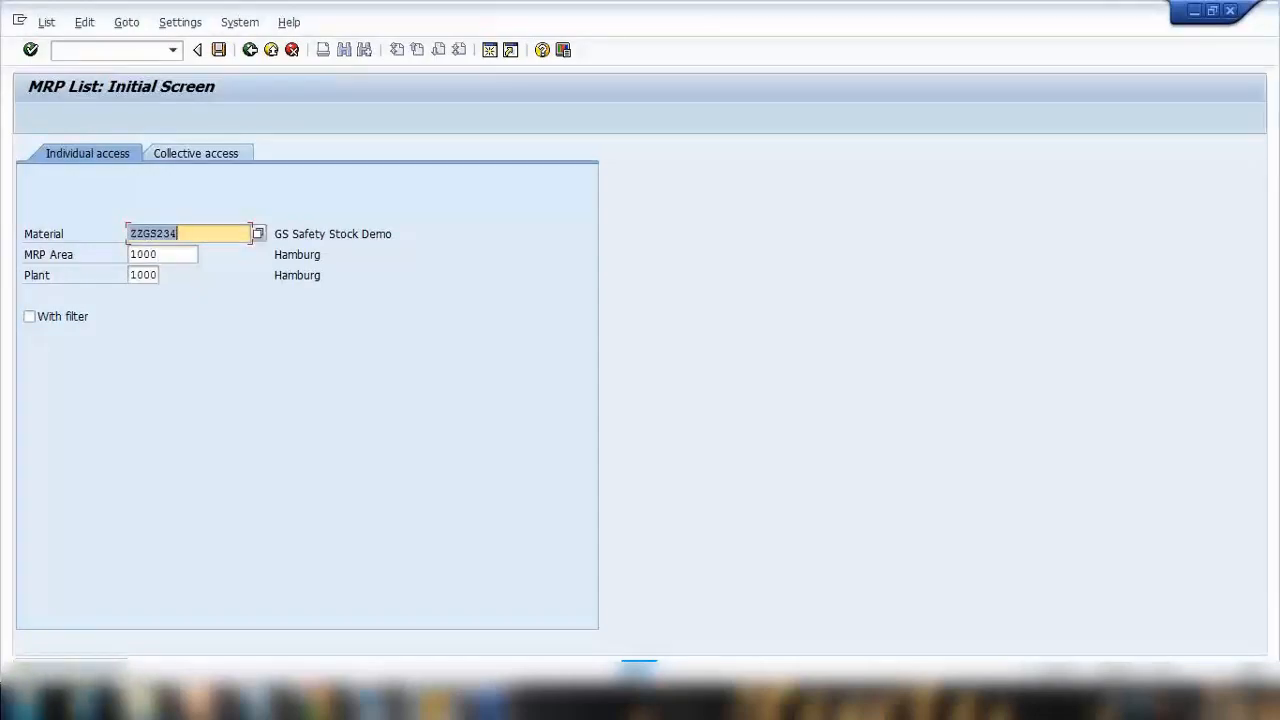
Switch to Notepad and add the note line MD04 - Stock requirement list.
click(314, 702)
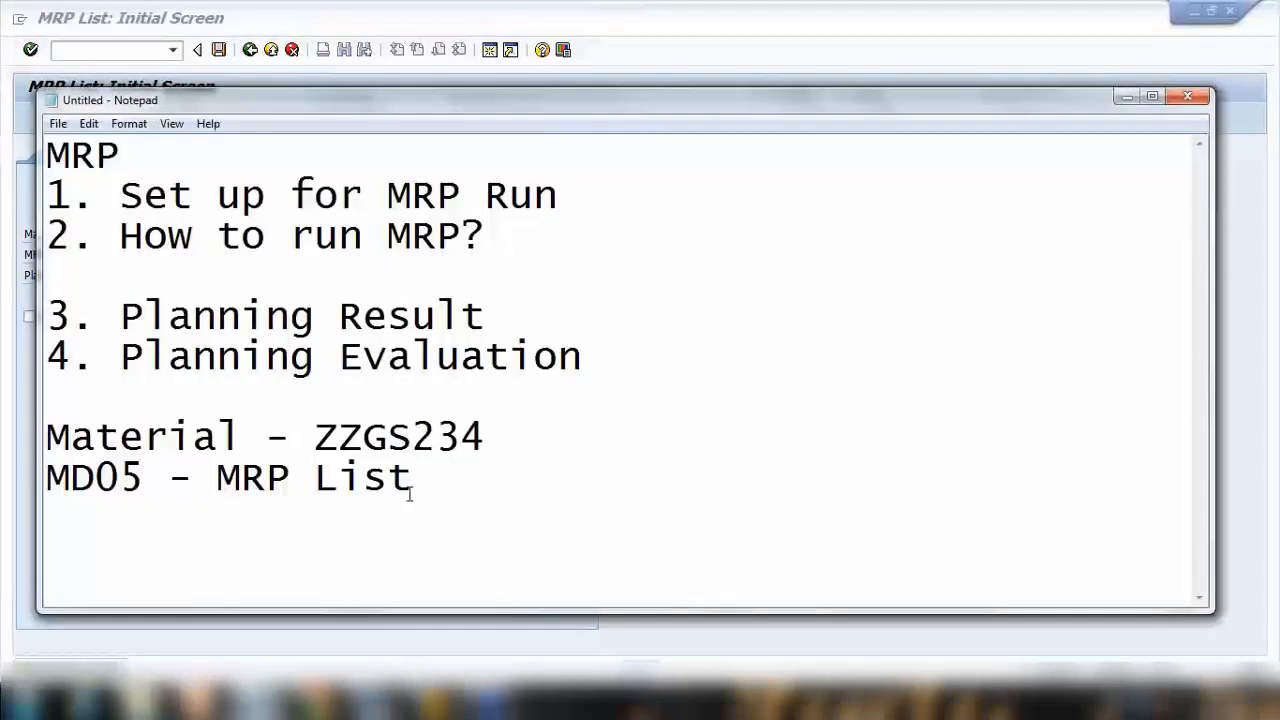
key(Return)
text(MD)
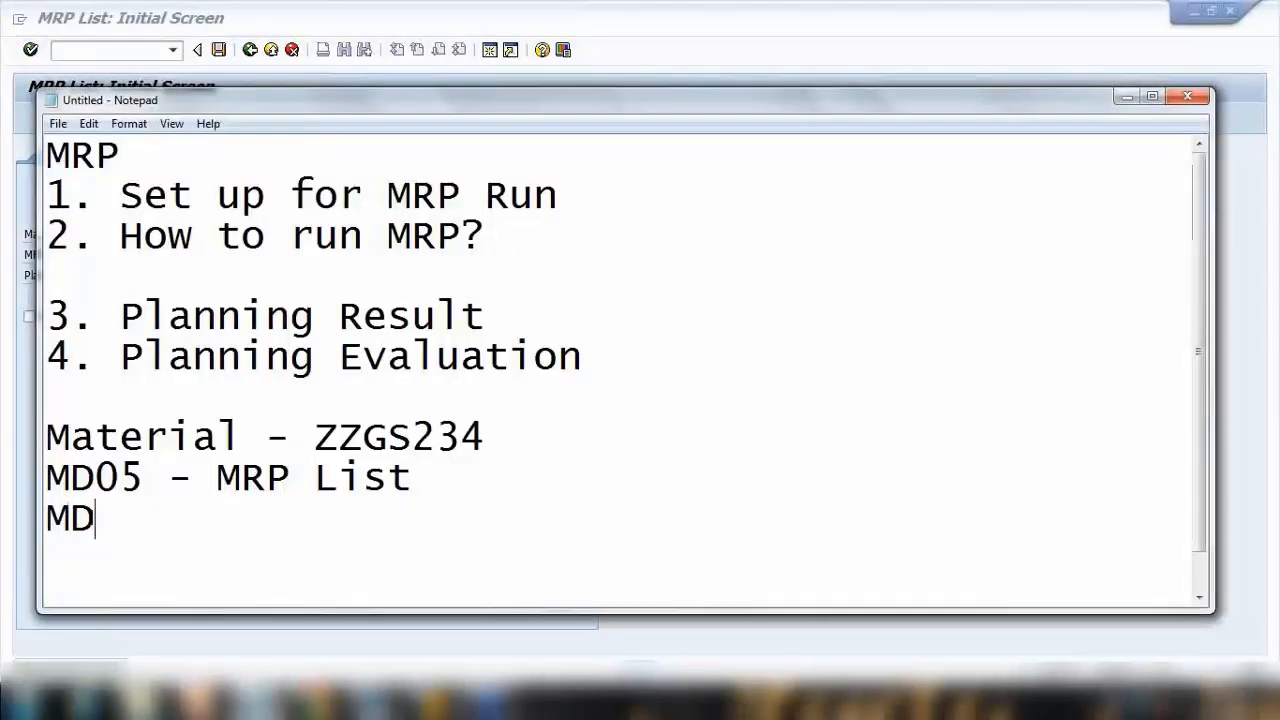
text(04 - )
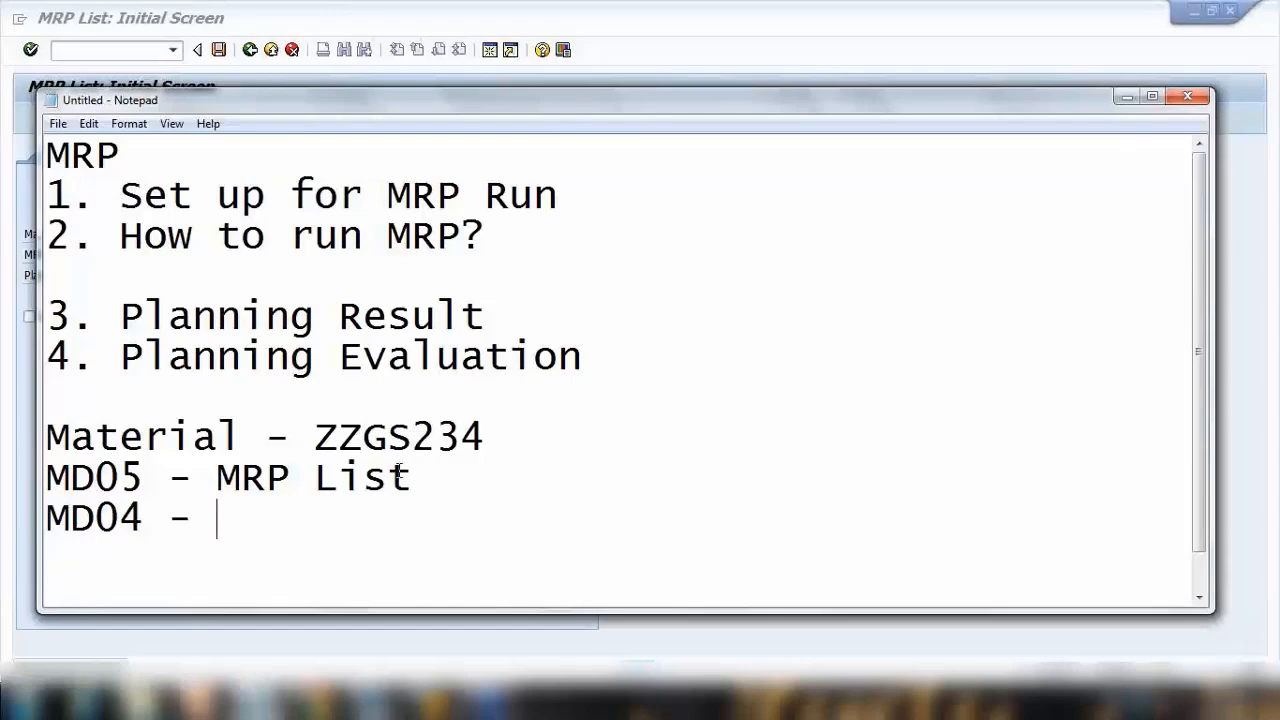
text(STovk)
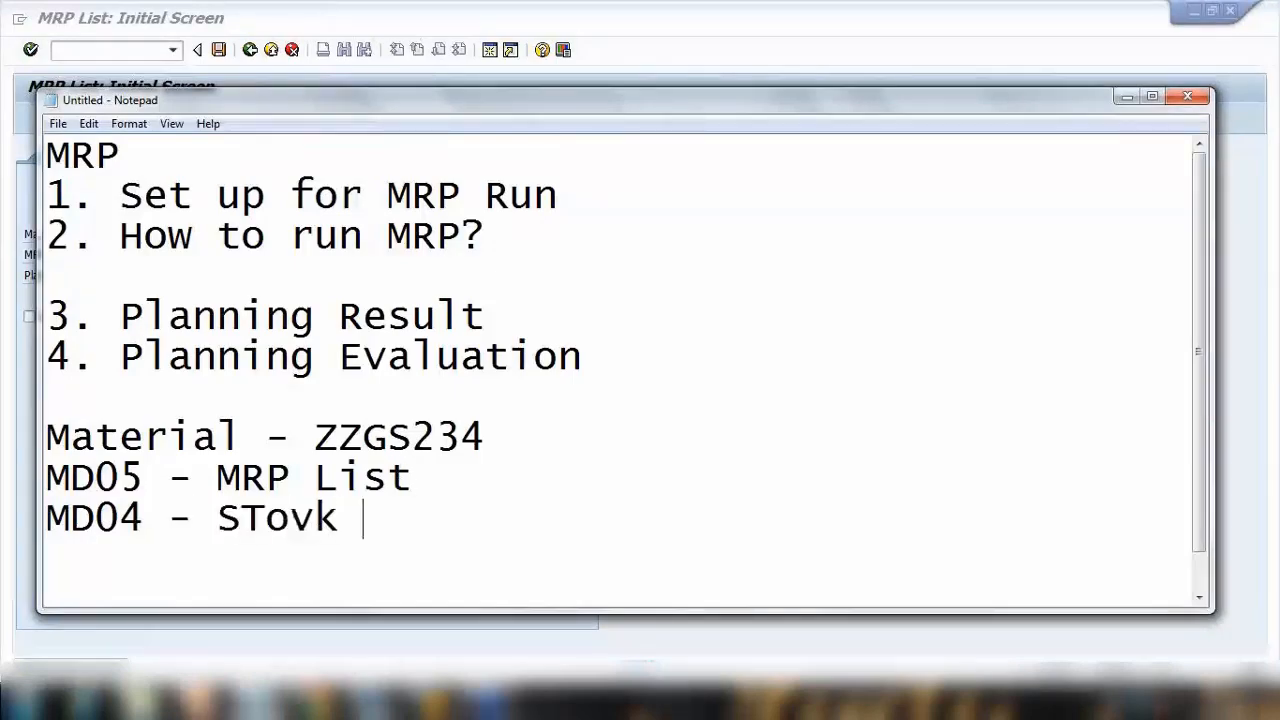
key(BackSpace)
key(BackSpace)
key(BackSpace)
key(BackSpace)
key(BackSpace)
text(tovk)
key(BackSpace)
key(BackSpace)
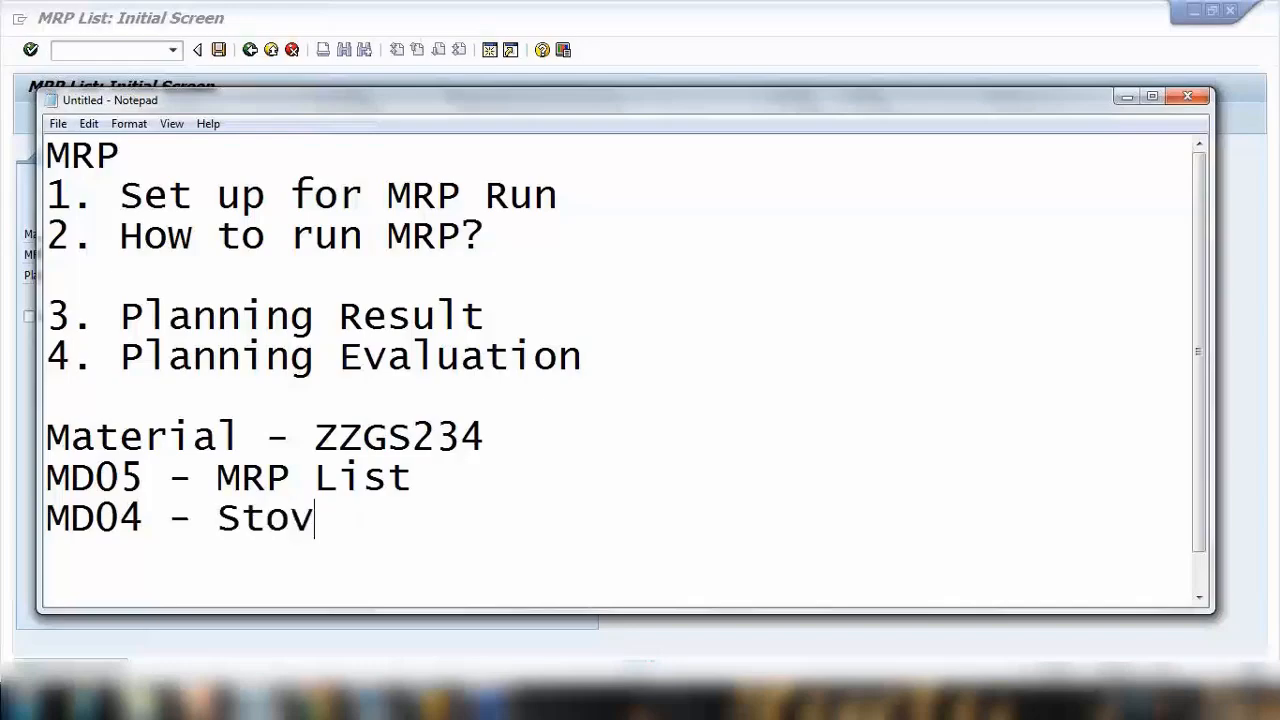
text(ck re)
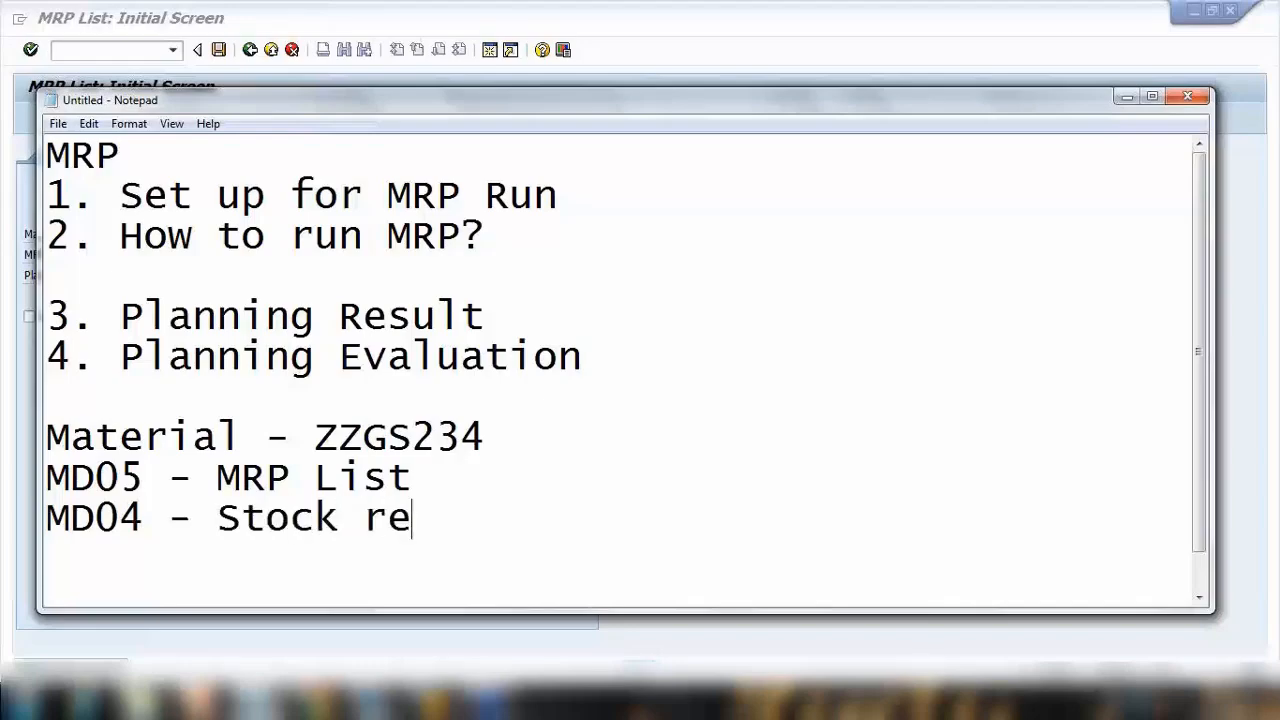
text(quirement)
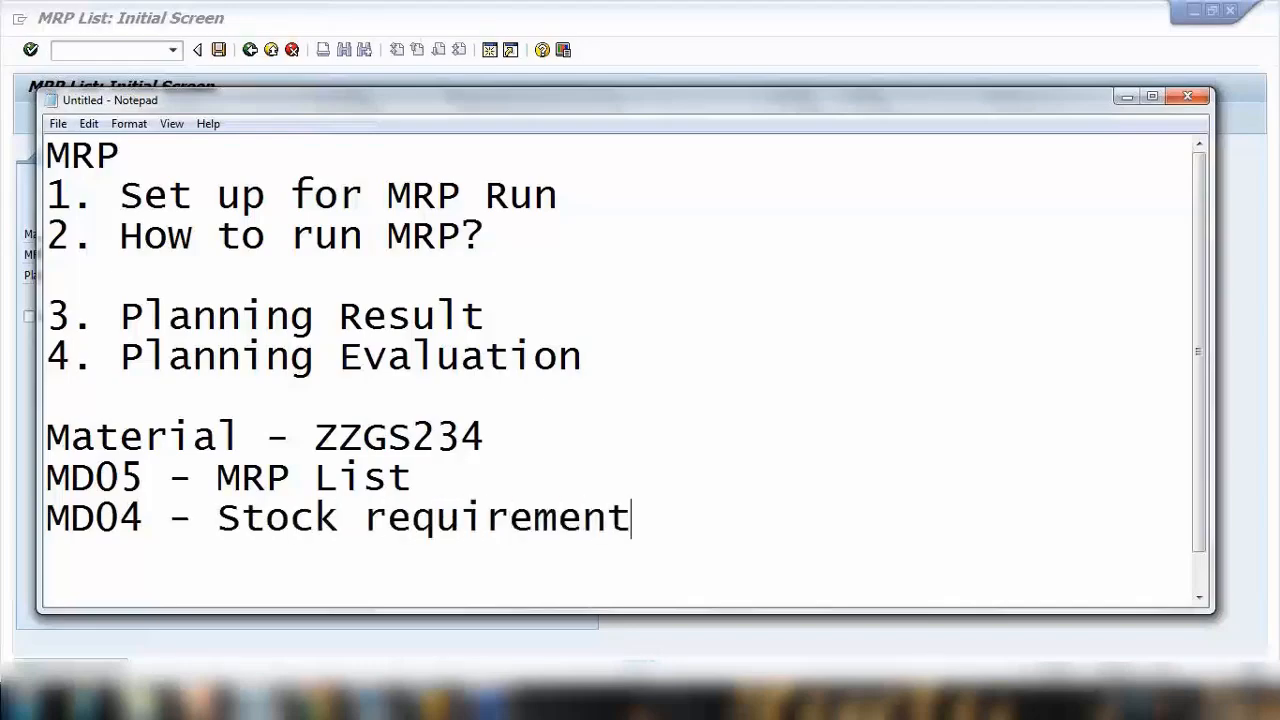
text( list)
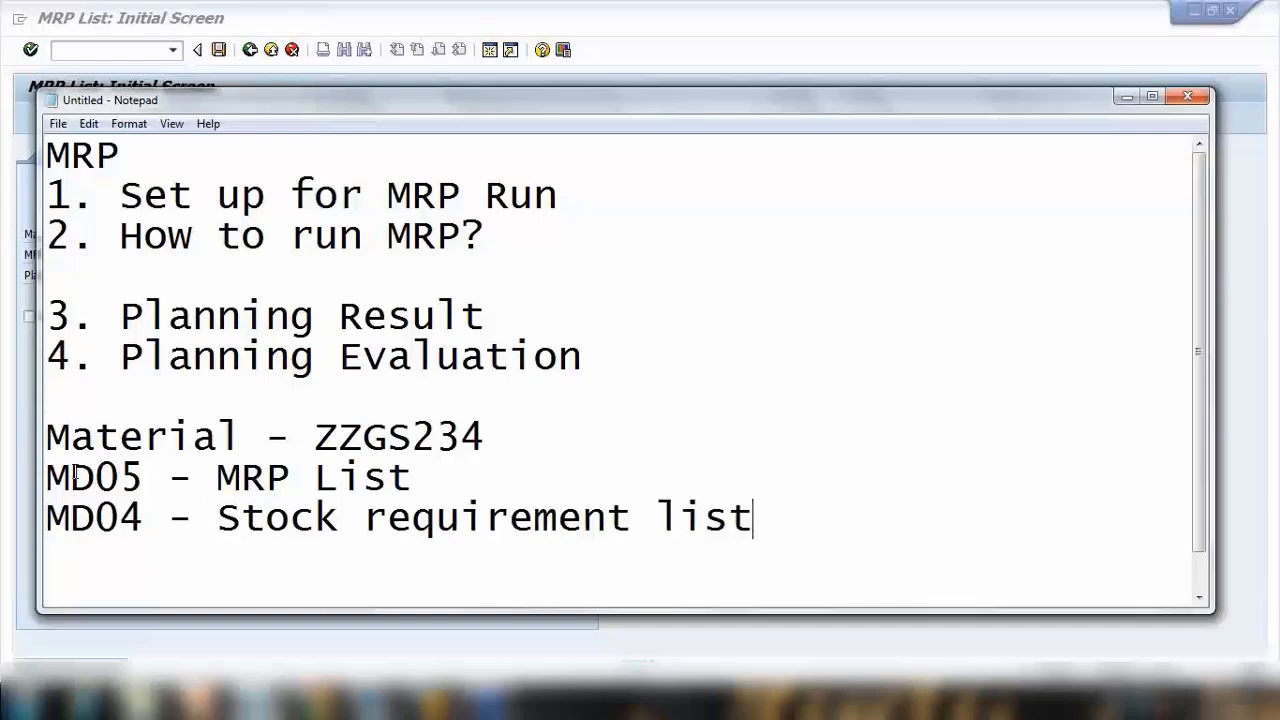
Return to SAP, open MD04 Stock/Requirements List for material ZZGS234 in plant 1000, and examine the safety stock line.
drag(70, 478, 265, 518)
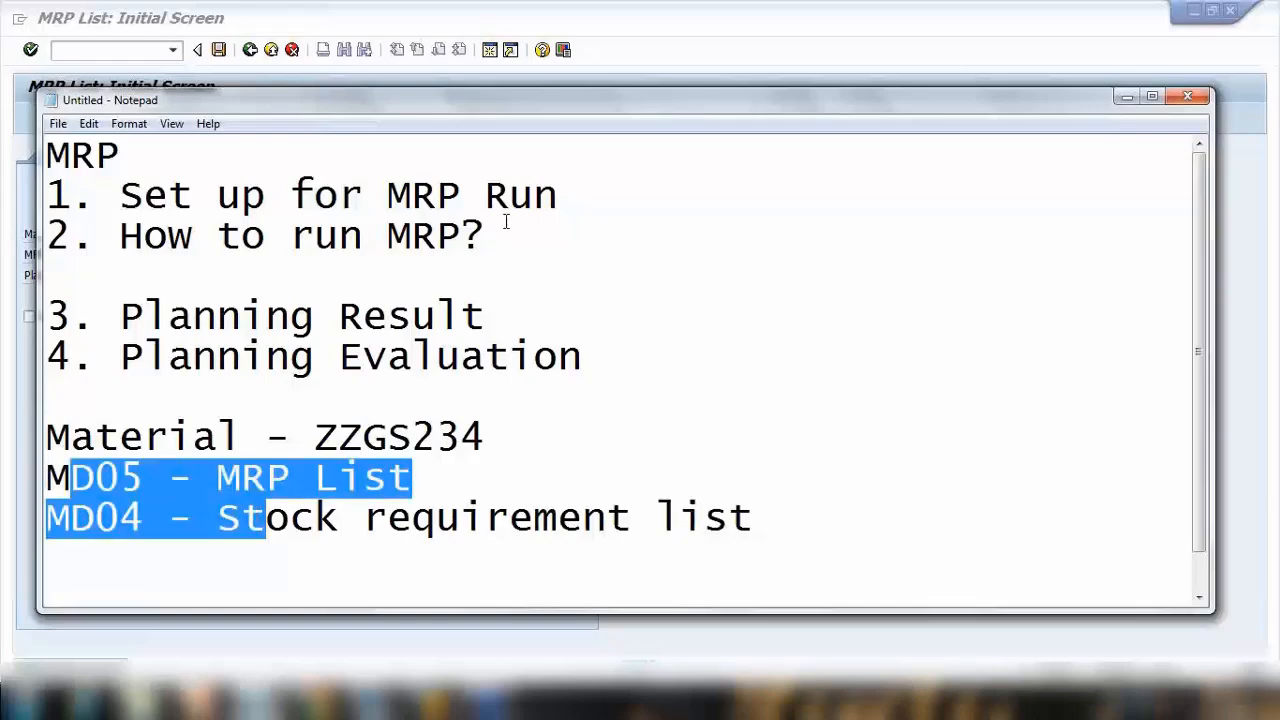
click(630, 66)
click(140, 50)
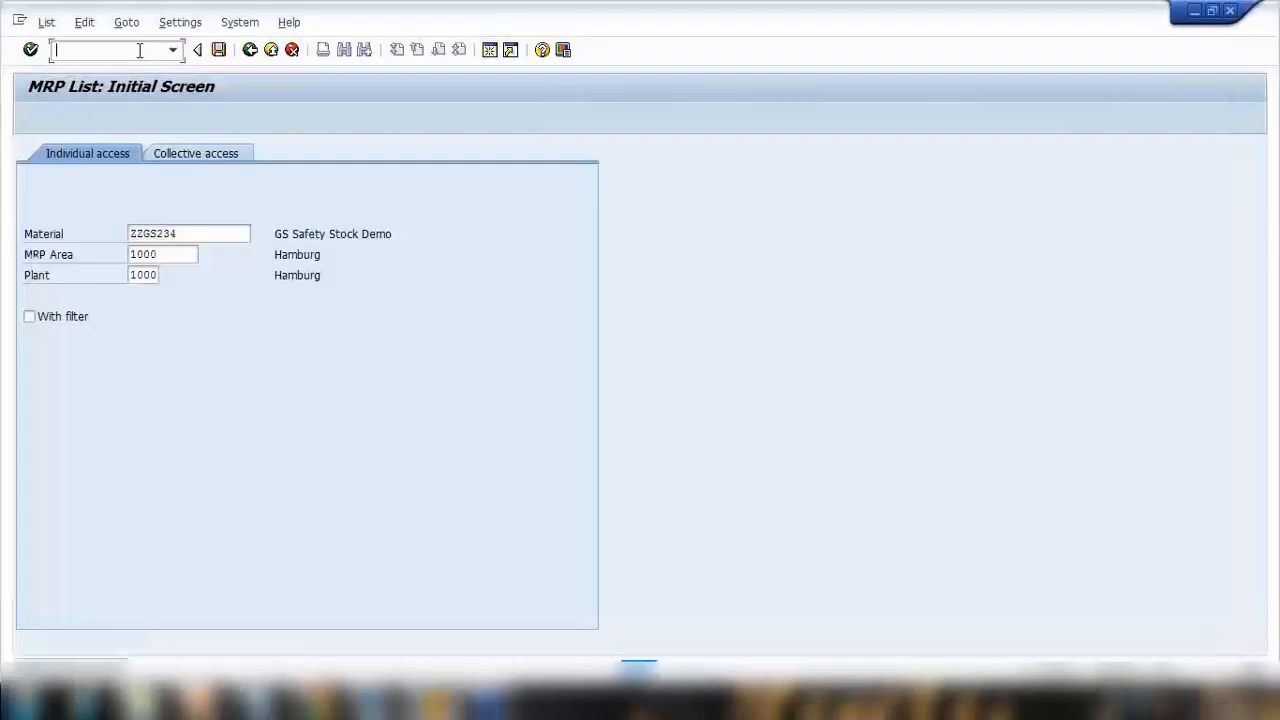
text(/nmd04)
key(Return)
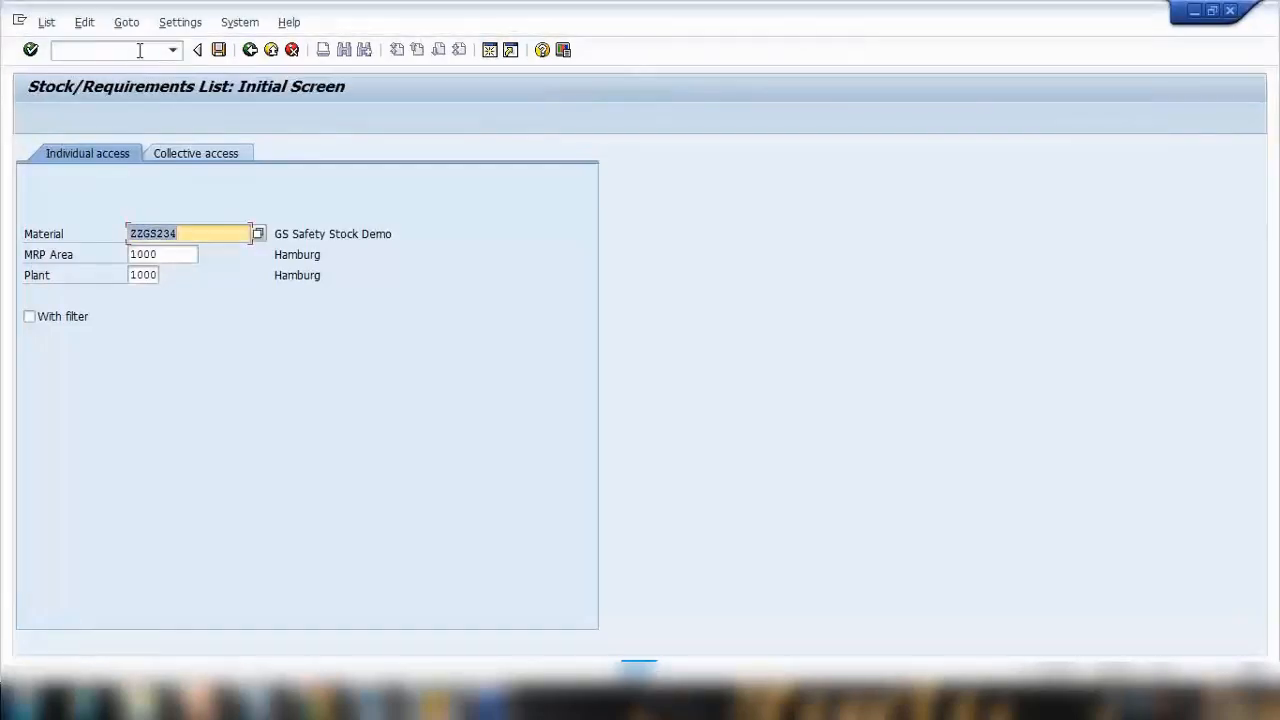
key(Return)
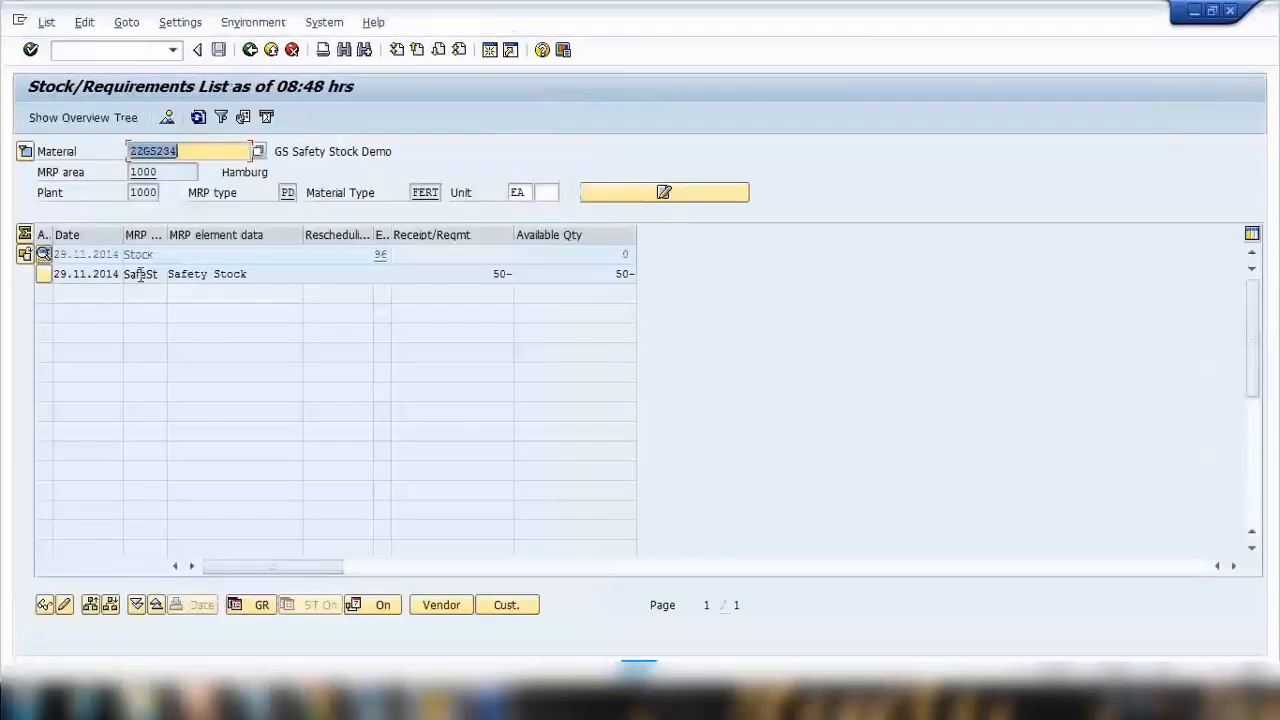
drag(128, 275, 171, 275)
drag(248, 276, 147, 272)
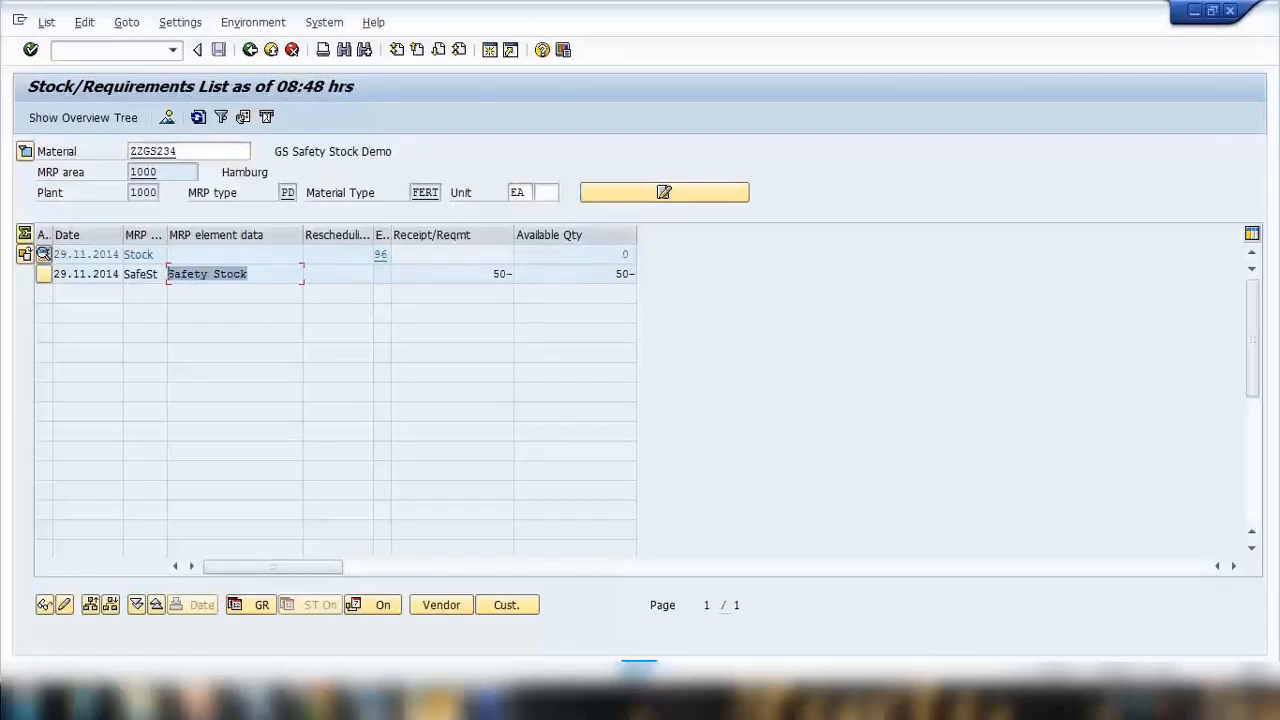
Open a new session and run single-item, single-level MRP planning for material ZZGS234 in plant 1000.
click(489, 50)
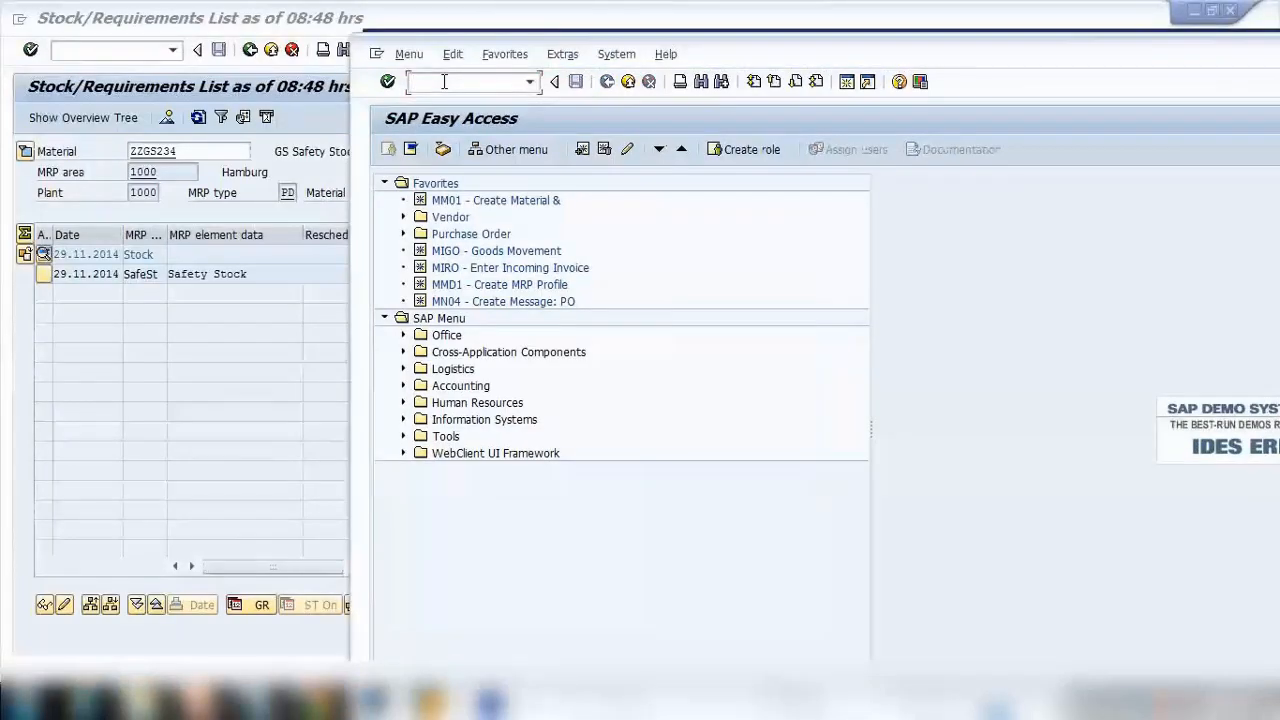
text(md04)
key(Return)
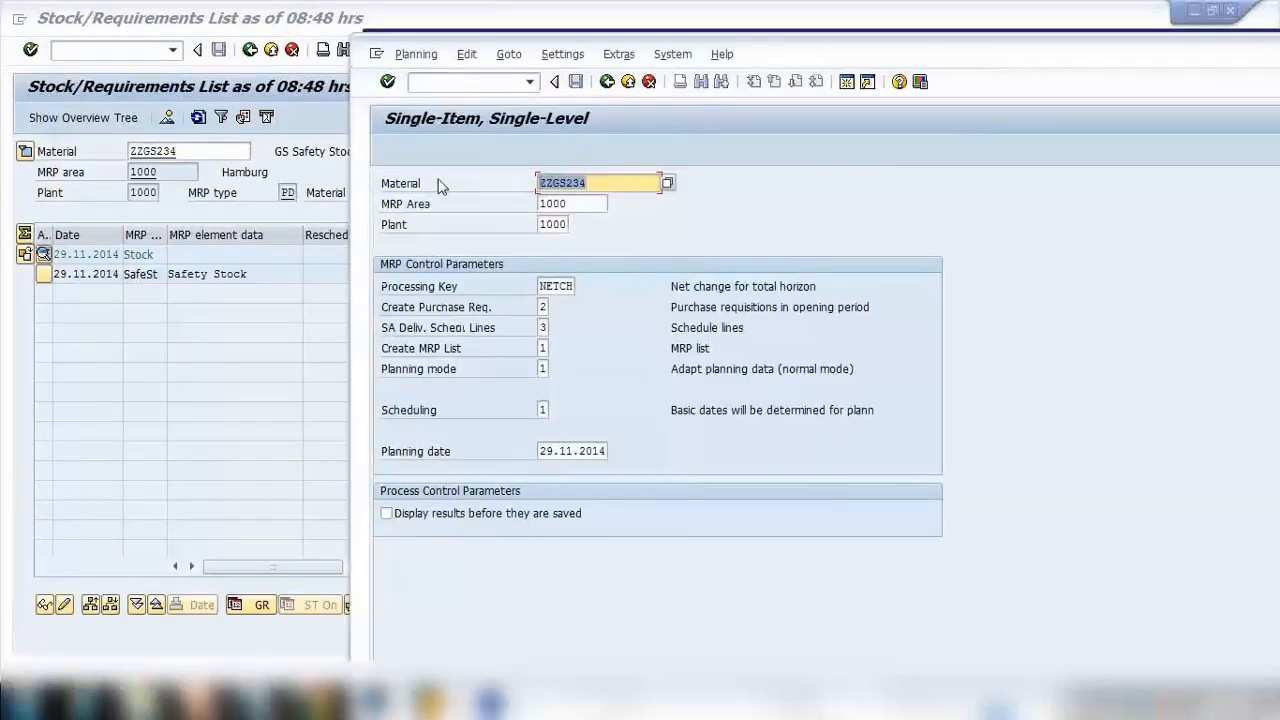
key(Return)
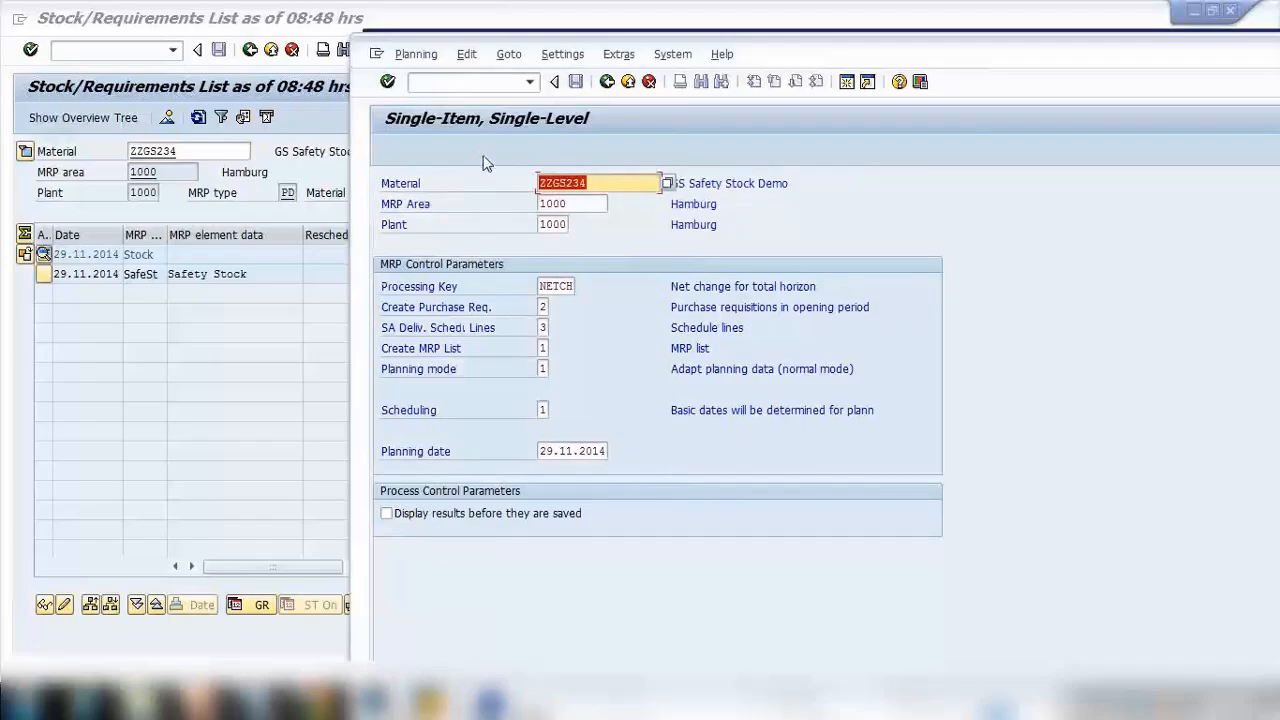
drag(750, 54, 752, 31)
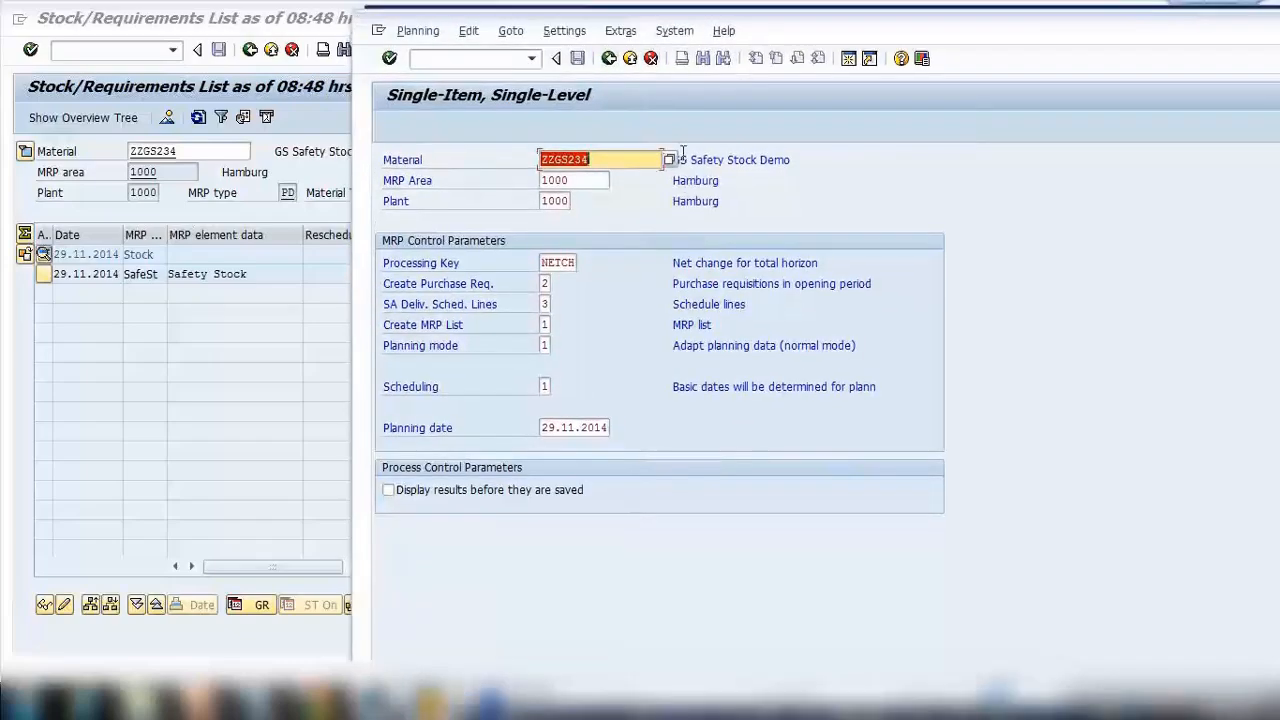
key(Return)
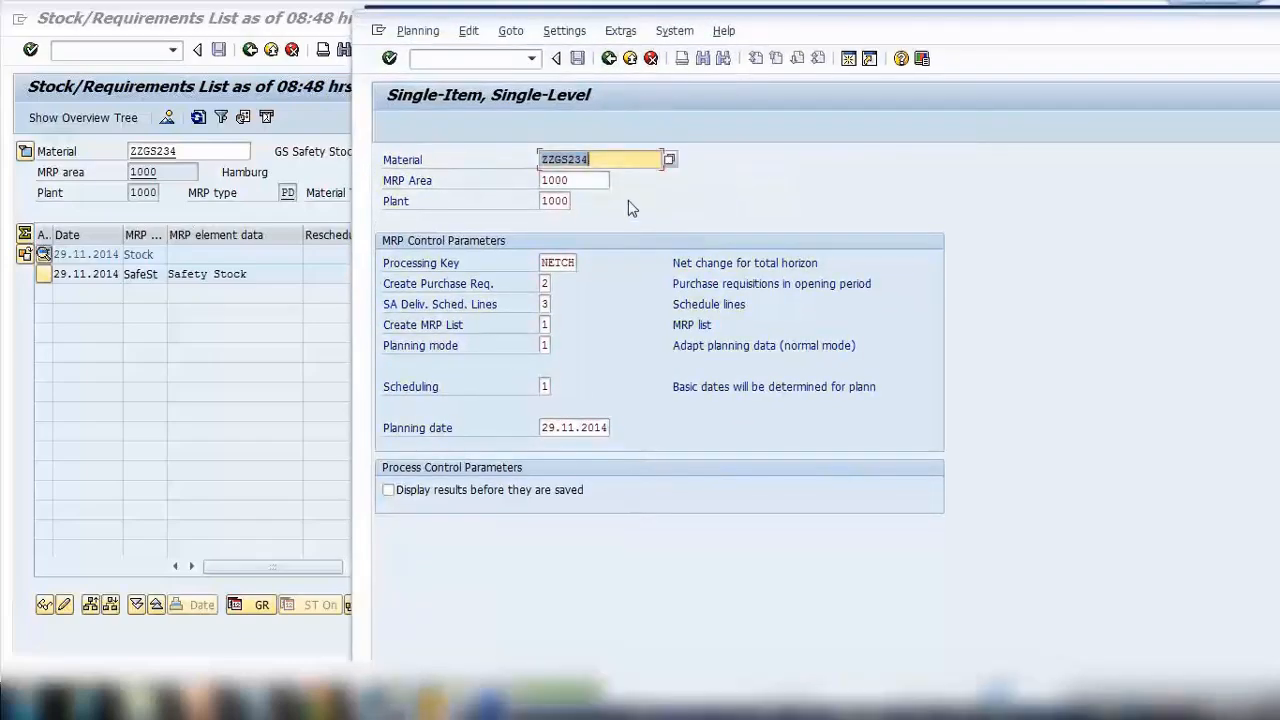
Refresh the stock/requirements list and select the new purchase requisition line.
click(251, 315)
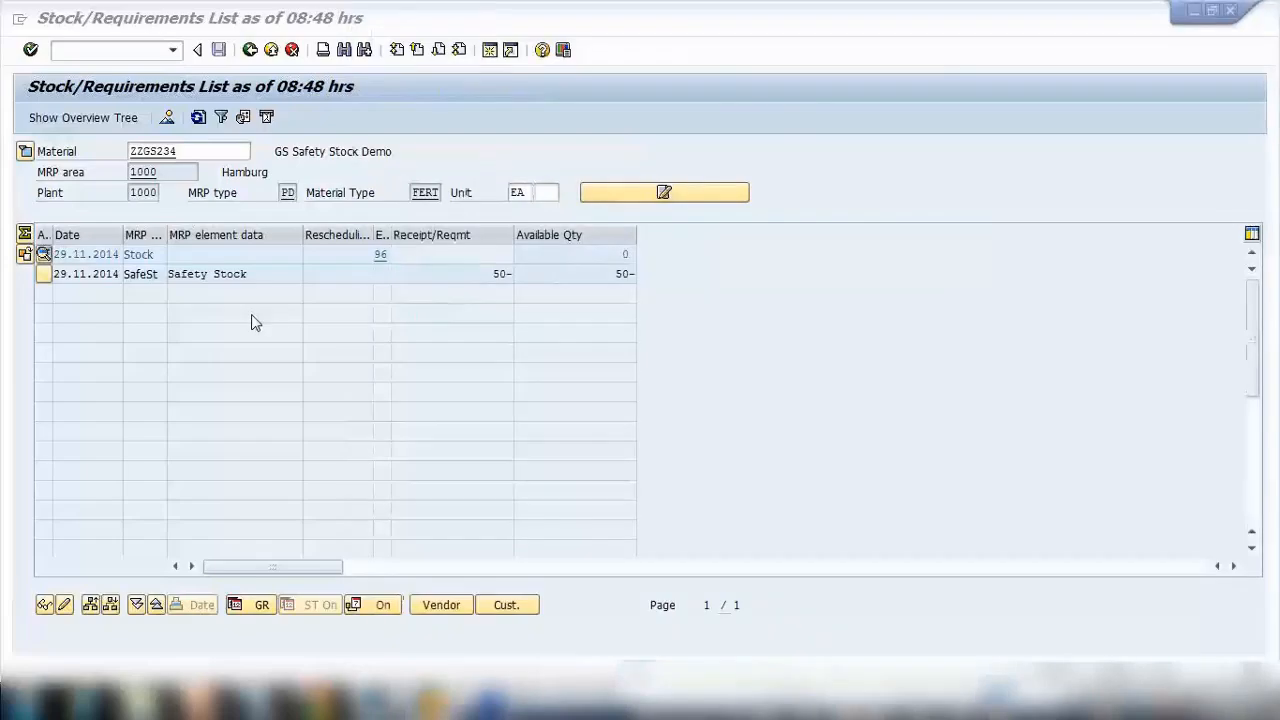
click(198, 118)
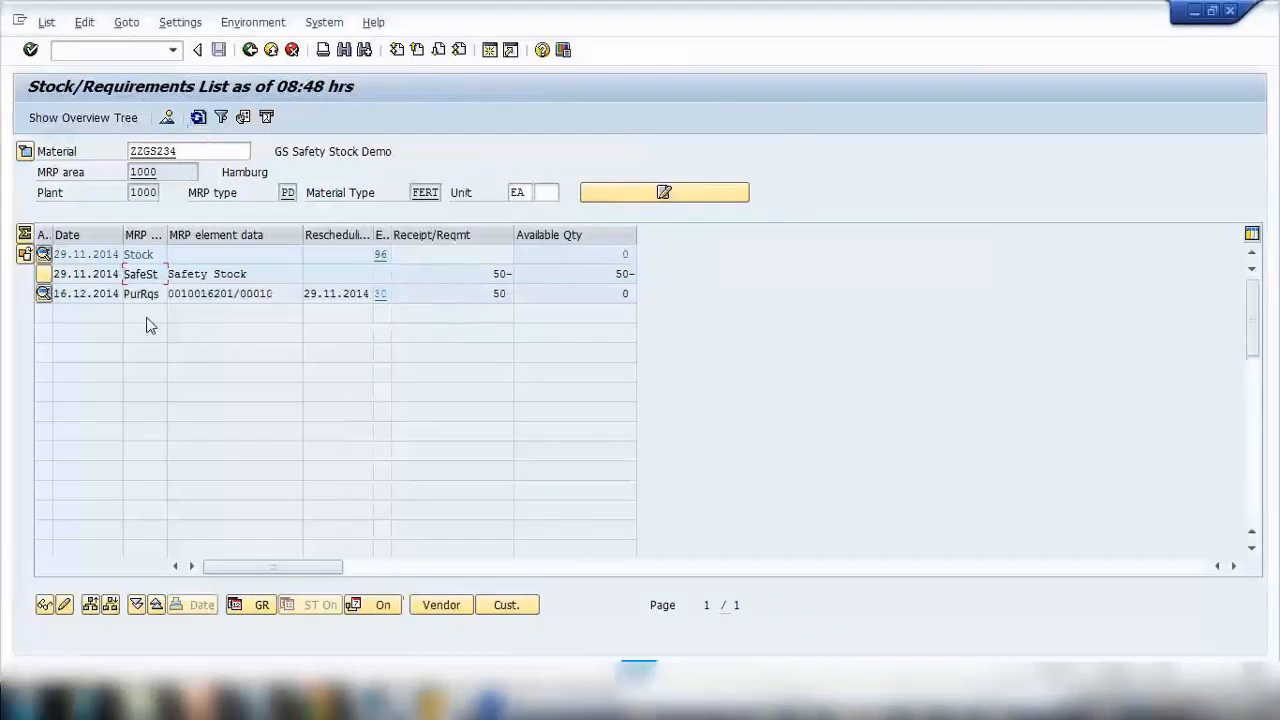
click(146, 294)
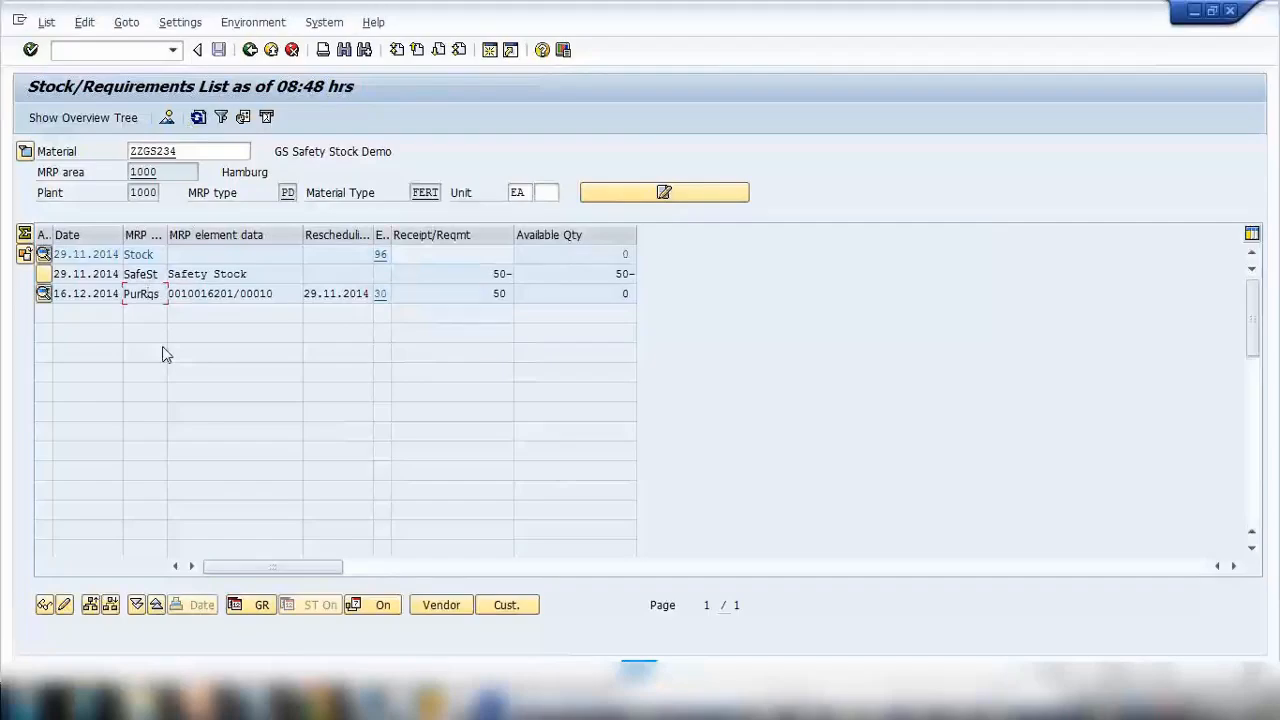
Back in the MRP planning session, open the Create Purchase Req. options and choose 3, Planned orders.
mouse_move(440, 705)
click(549, 623)
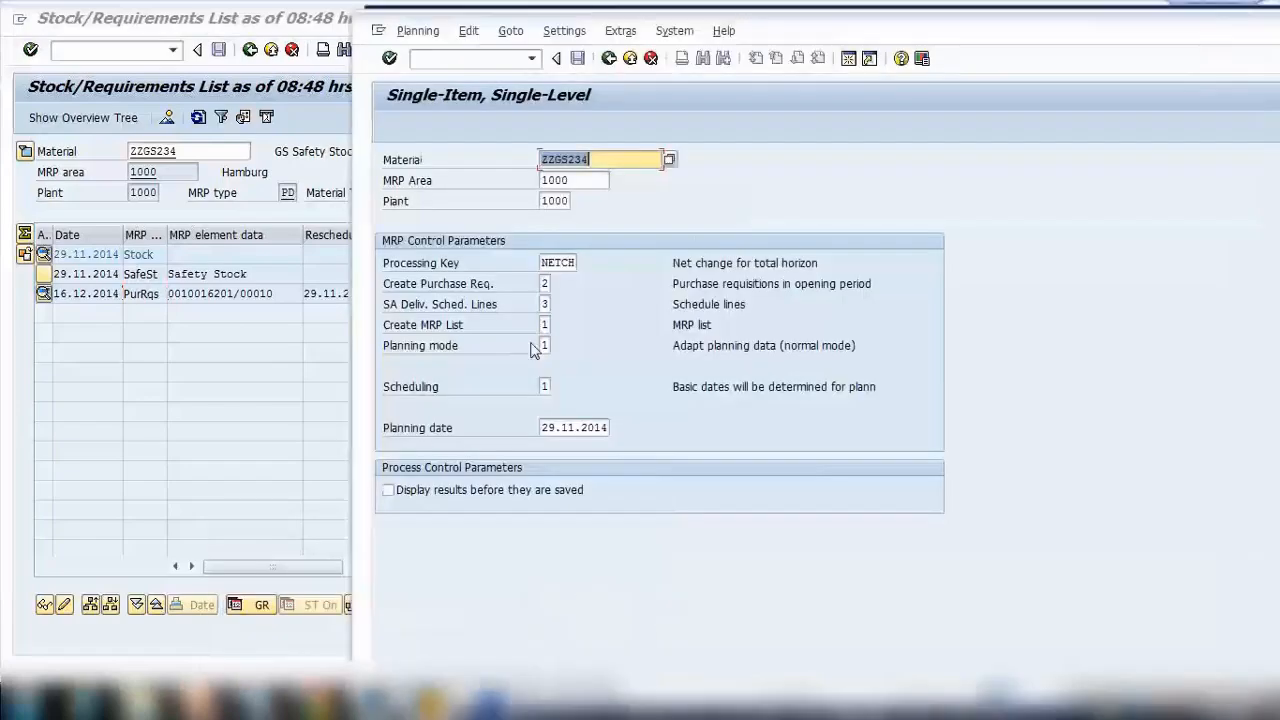
click(545, 285)
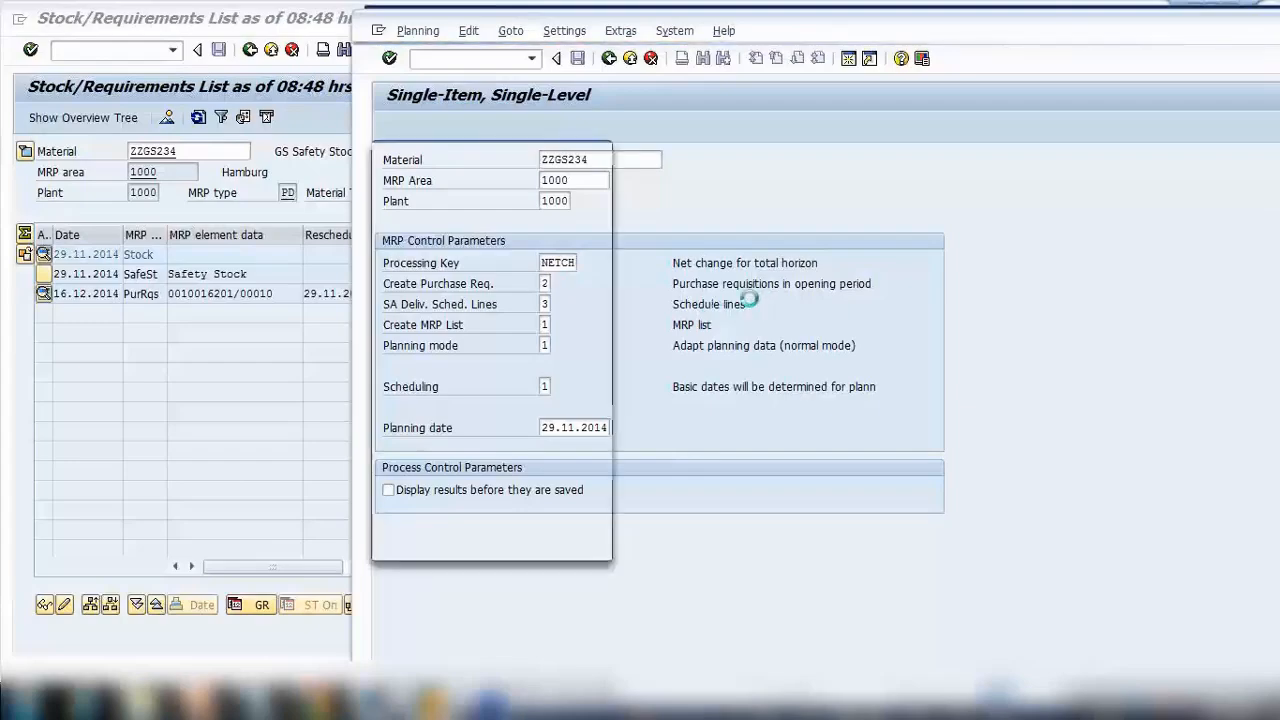
drag(604, 165, 764, 172)
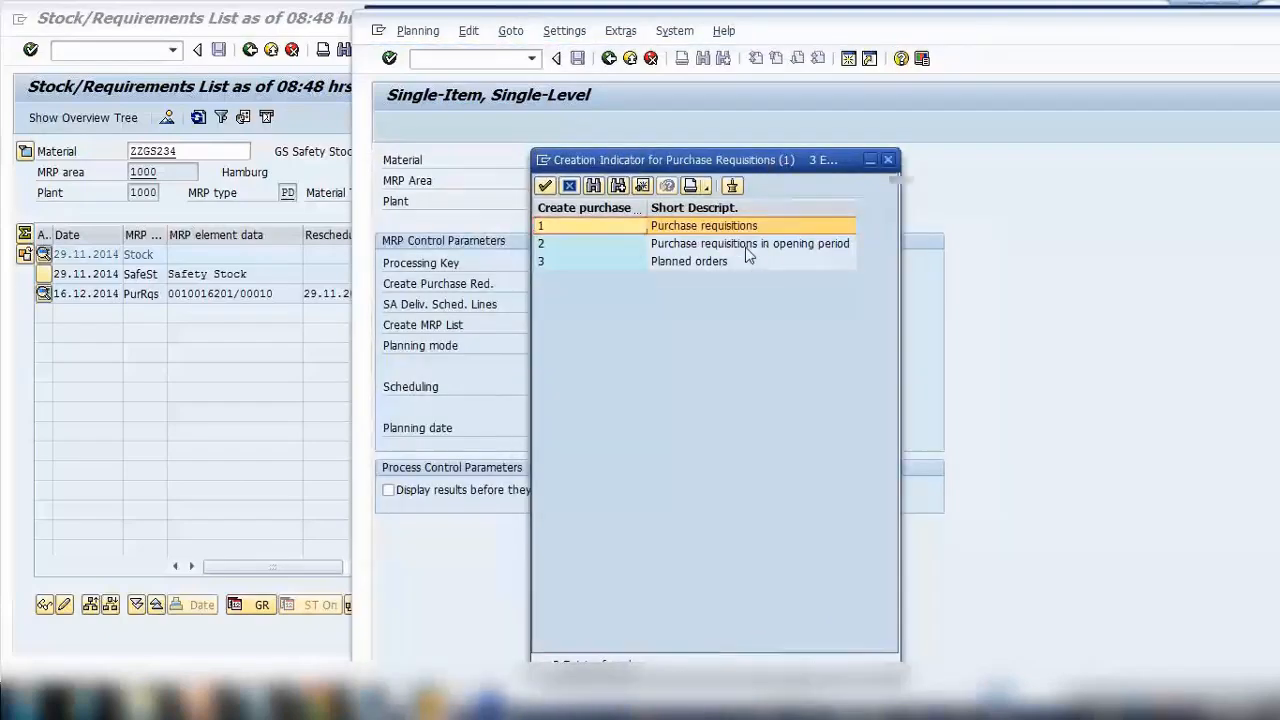
click(746, 247)
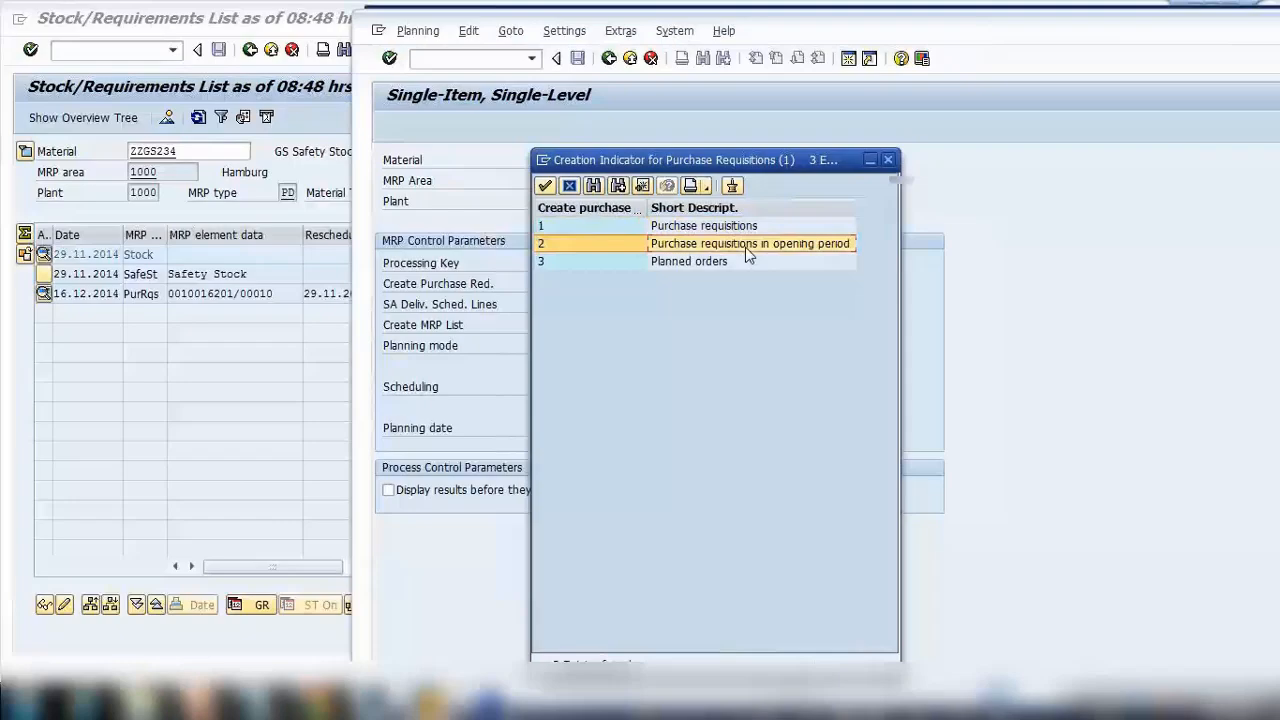
double_click(663, 265)
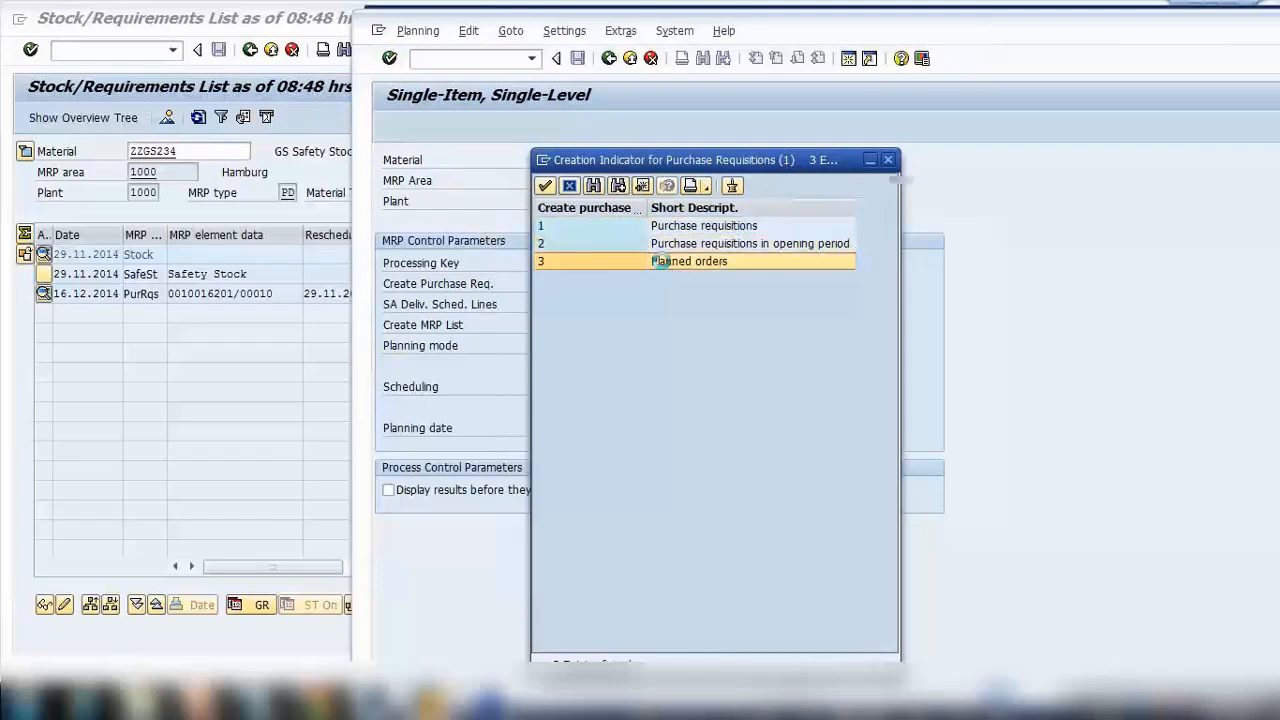